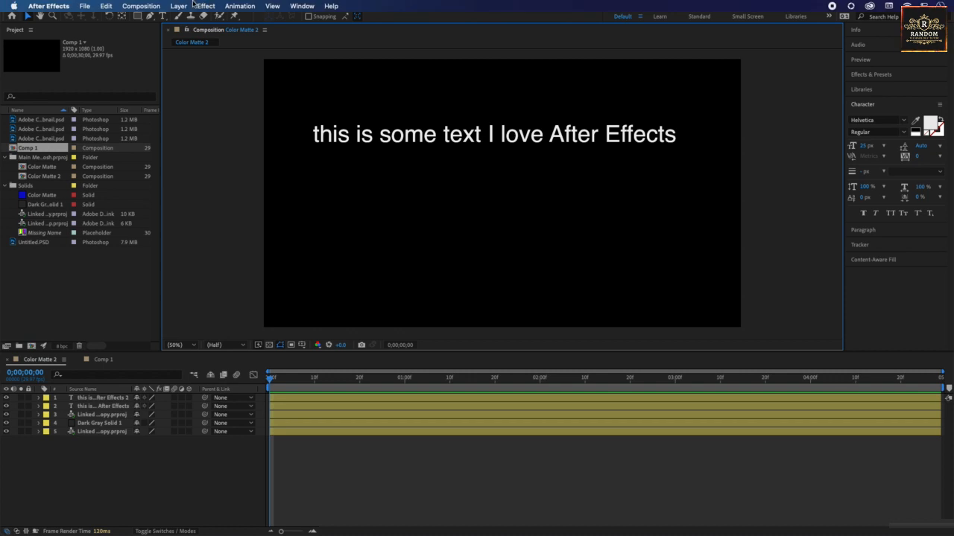
# Step: Add a new empty text layer to the Color Matte 2 composition
pyautogui.click(180, 6)
pyautogui.moveTo(190, 20)
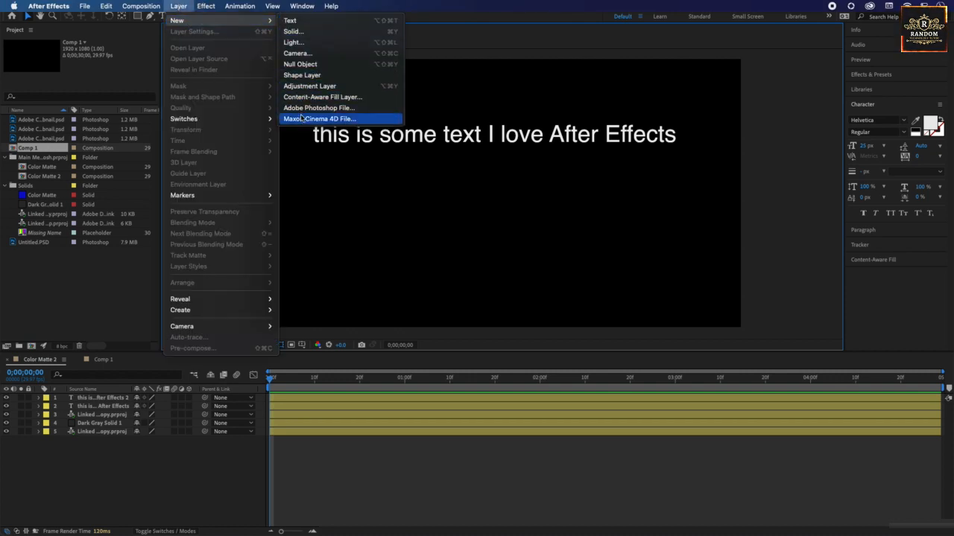
pyautogui.click(294, 20)
# Step: Add a dark gray solid layer with the default settings to the composition
pyautogui.click(179, 6)
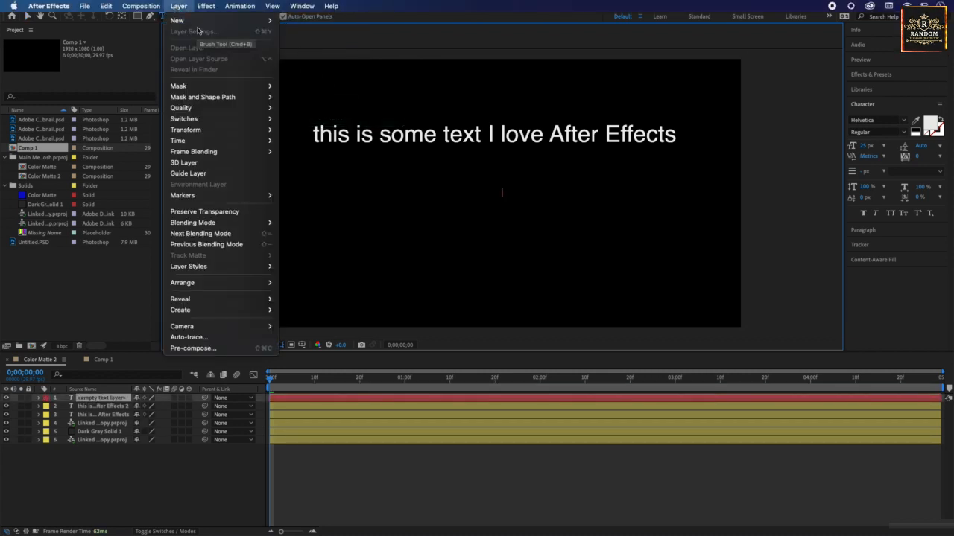
pyautogui.moveTo(223, 20)
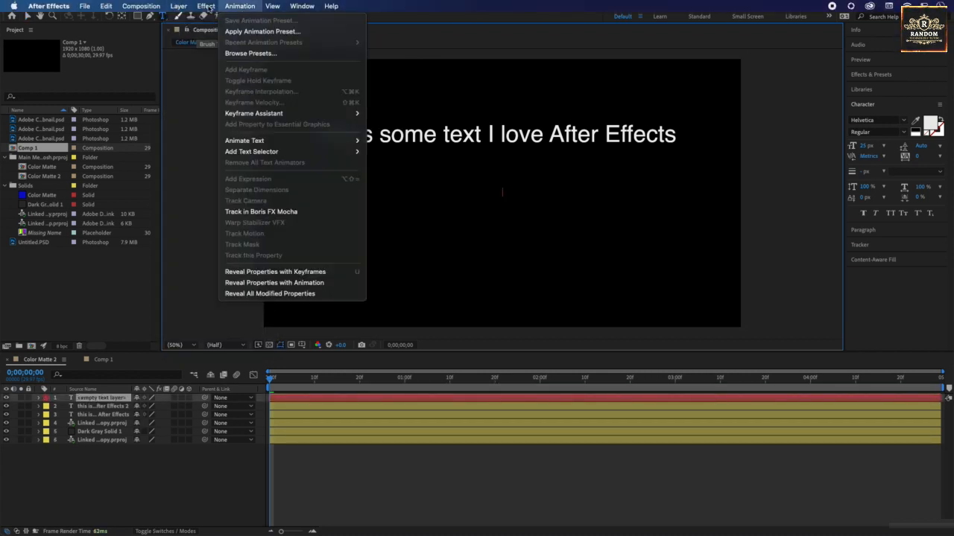
pyautogui.moveTo(179, 20)
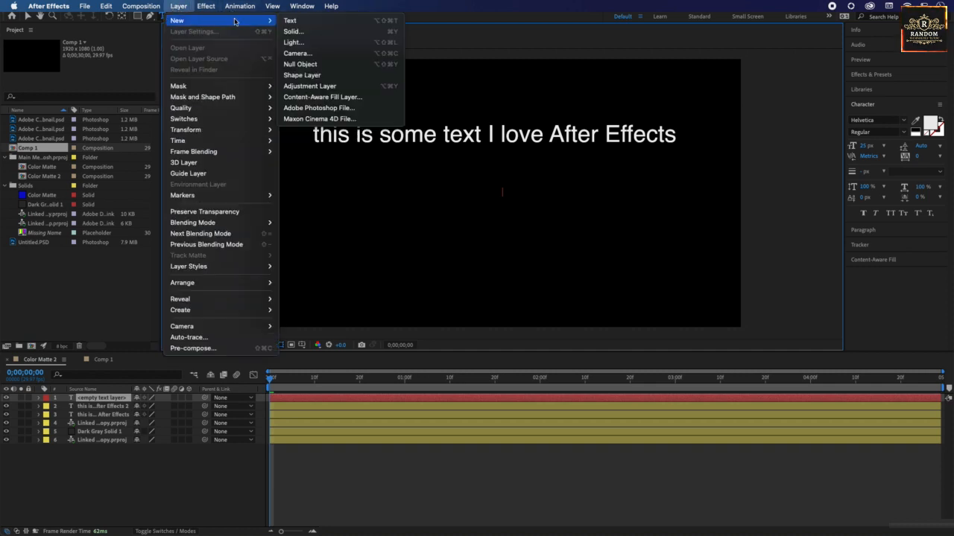
pyautogui.click(296, 31)
pyautogui.click(560, 362)
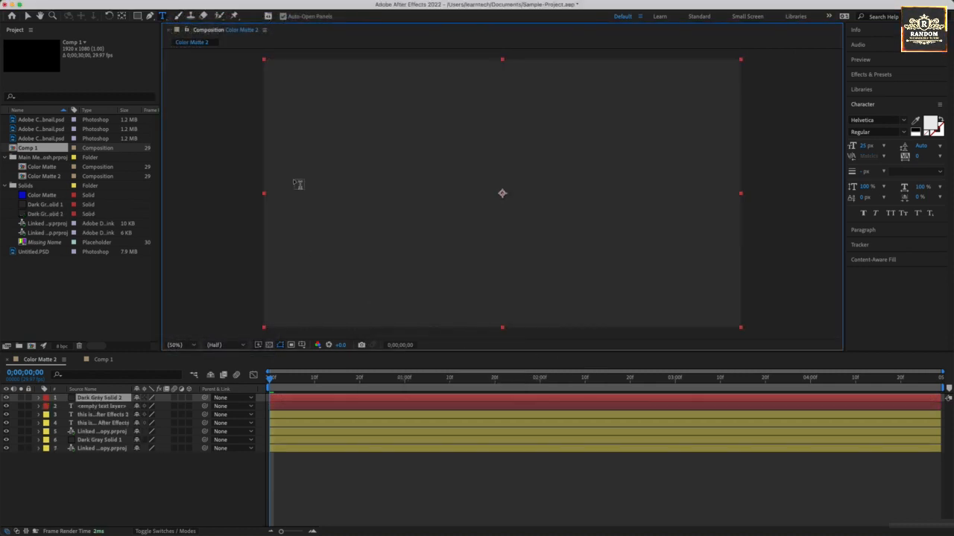
# Step: Add a spot light layer with the default settings and dismiss the warning about 2D layers
pyautogui.click(179, 6)
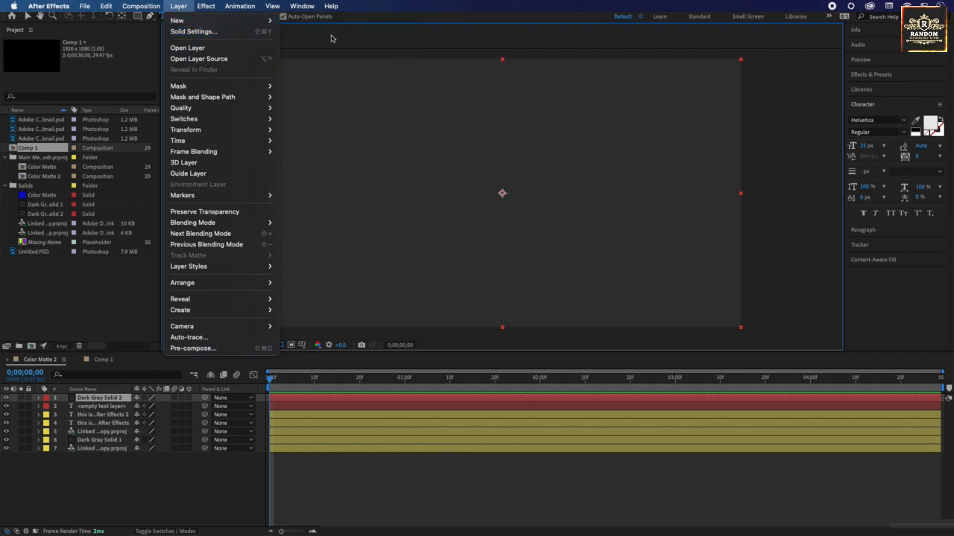
pyautogui.moveTo(179, 20)
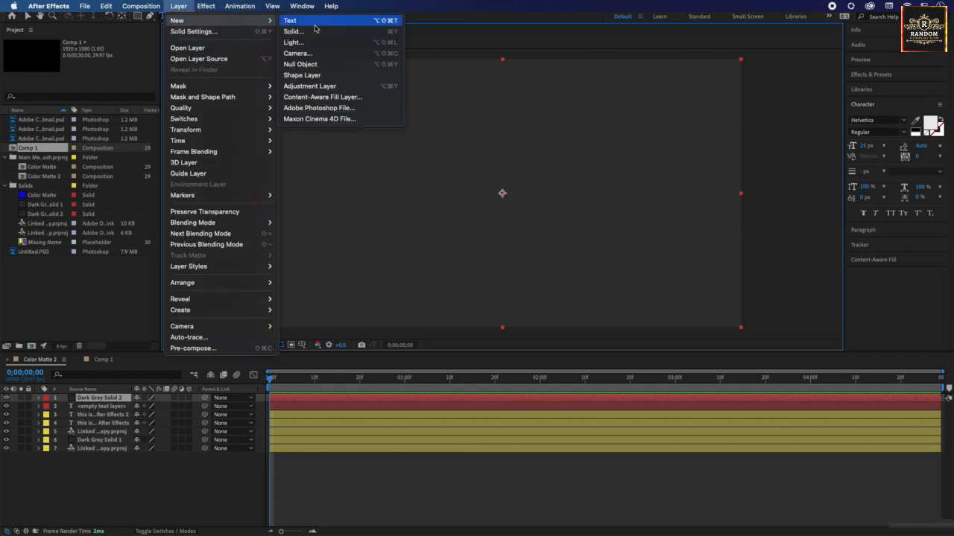
pyautogui.click(296, 42)
pyautogui.click(511, 390)
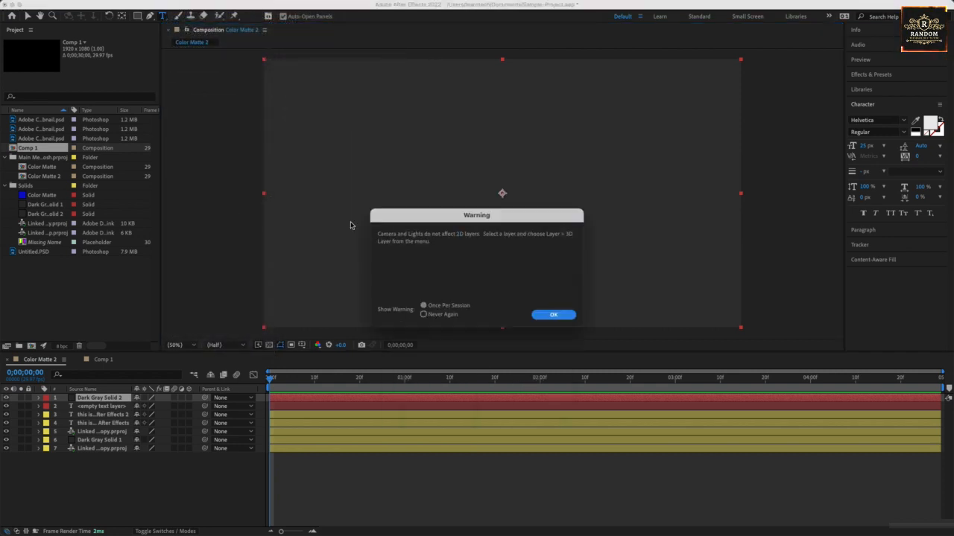
pyautogui.click(555, 314)
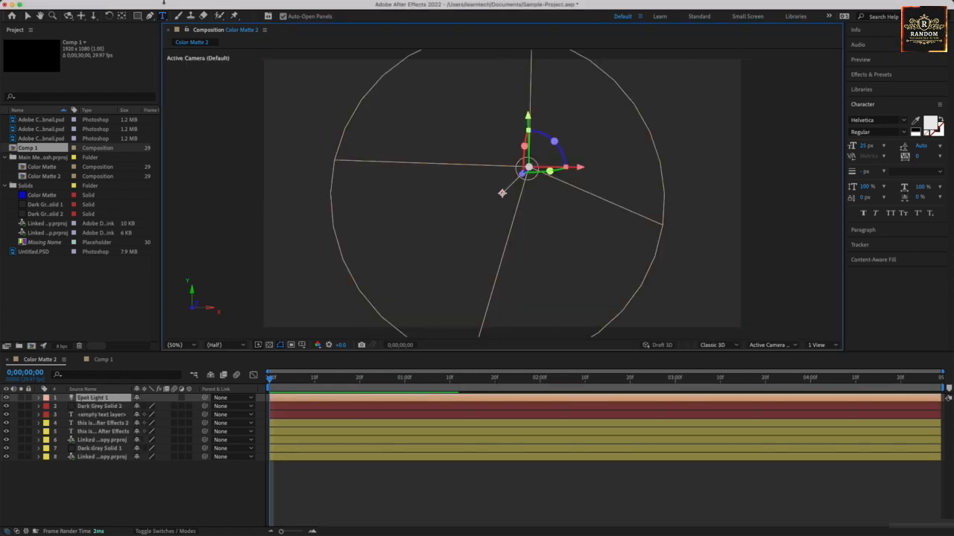
# Step: Add a two-node camera layer with the 50mm preset, keeping the default settings
pyautogui.click(179, 6)
pyautogui.moveTo(189, 20)
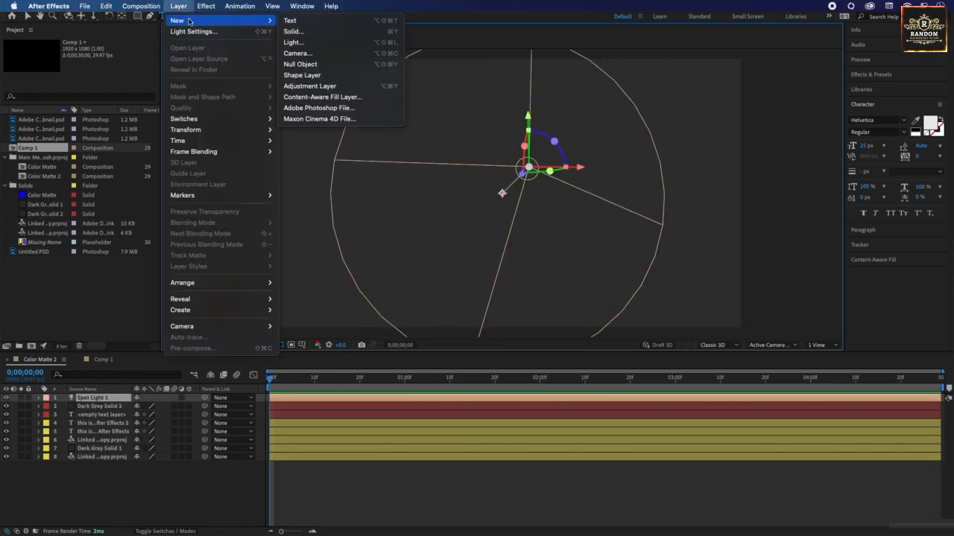
pyautogui.click(323, 59)
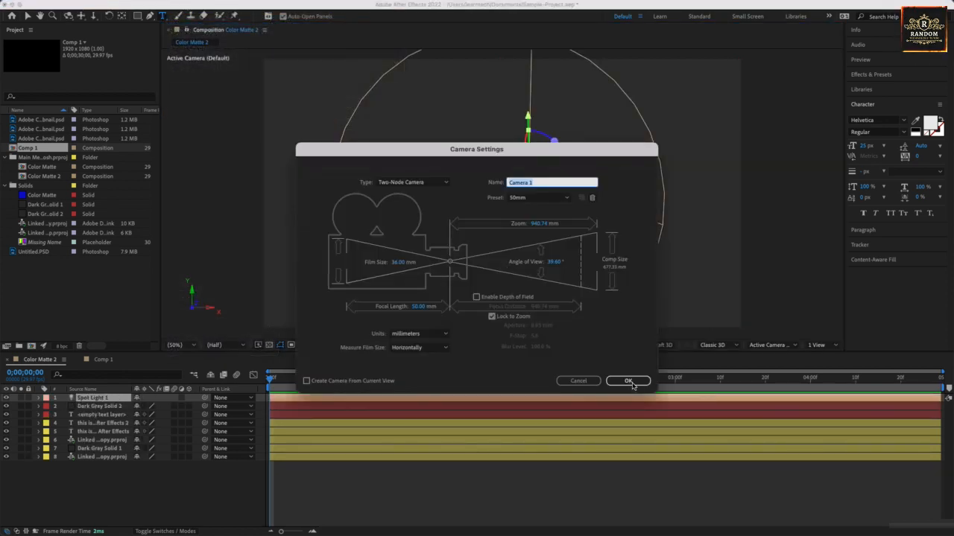
pyautogui.click(630, 382)
# Step: Add a null object and an empty shape layer to the composition
pyautogui.click(178, 6)
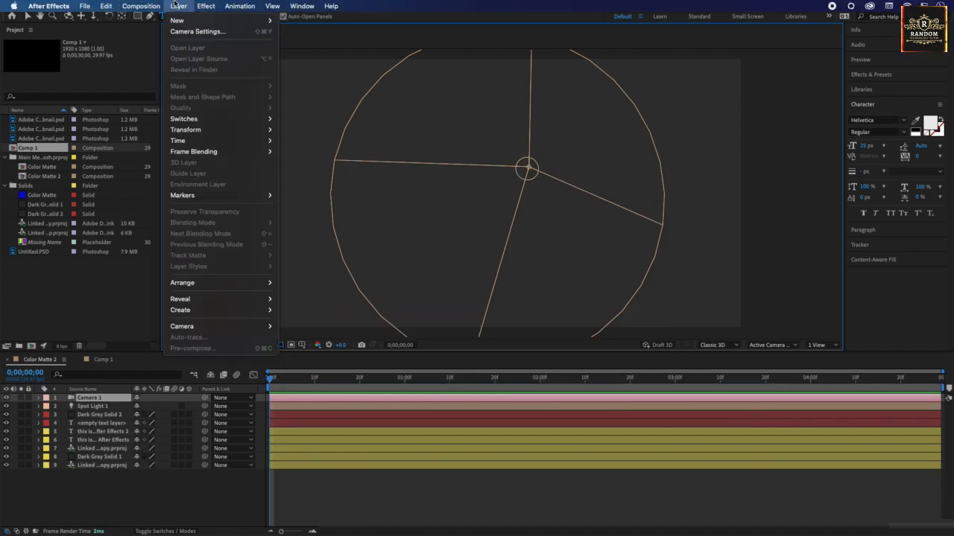
pyautogui.moveTo(182, 20)
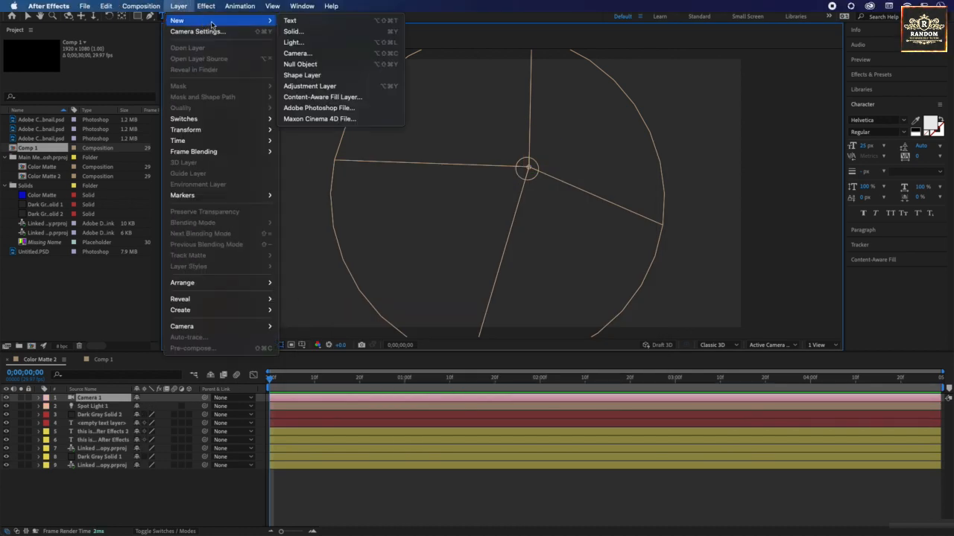
pyautogui.click(315, 66)
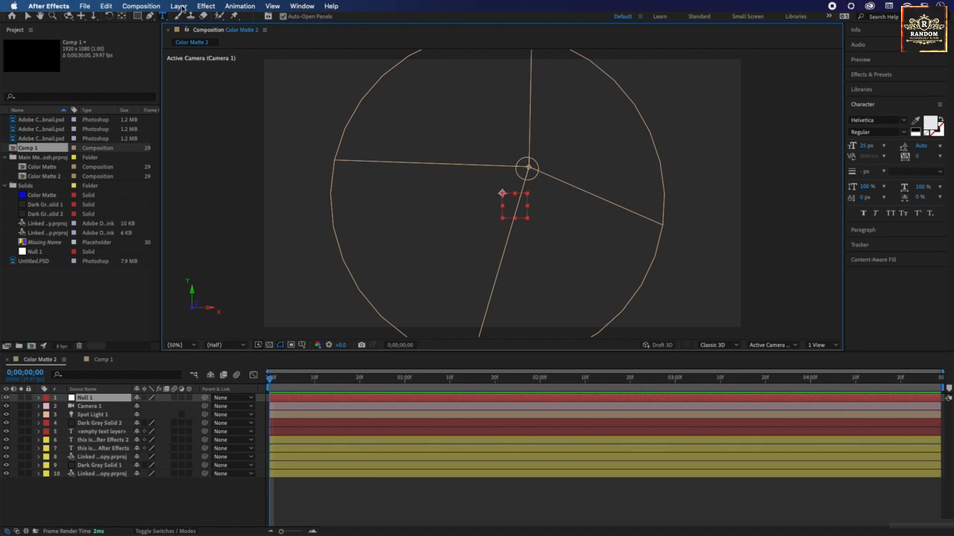
pyautogui.click(179, 6)
pyautogui.moveTo(182, 20)
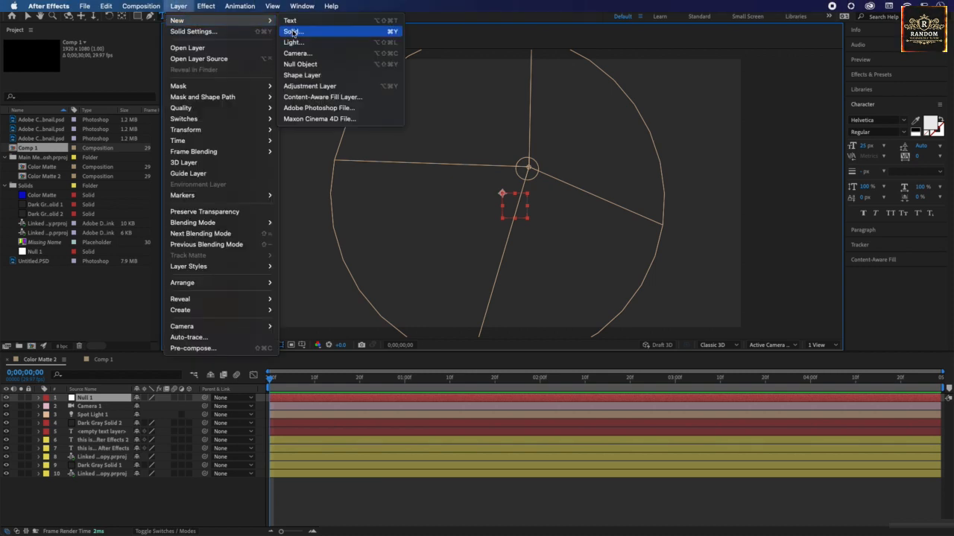
pyautogui.click(312, 78)
# Step: Add an adjustment layer and bring up the Content-Aware Fill settings for creating a fill layer
pyautogui.click(180, 7)
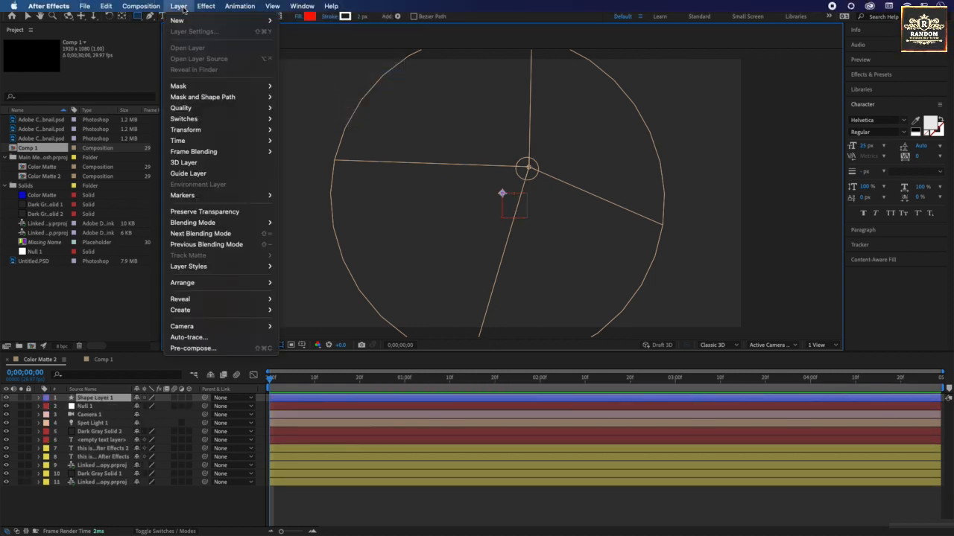
pyautogui.moveTo(183, 20)
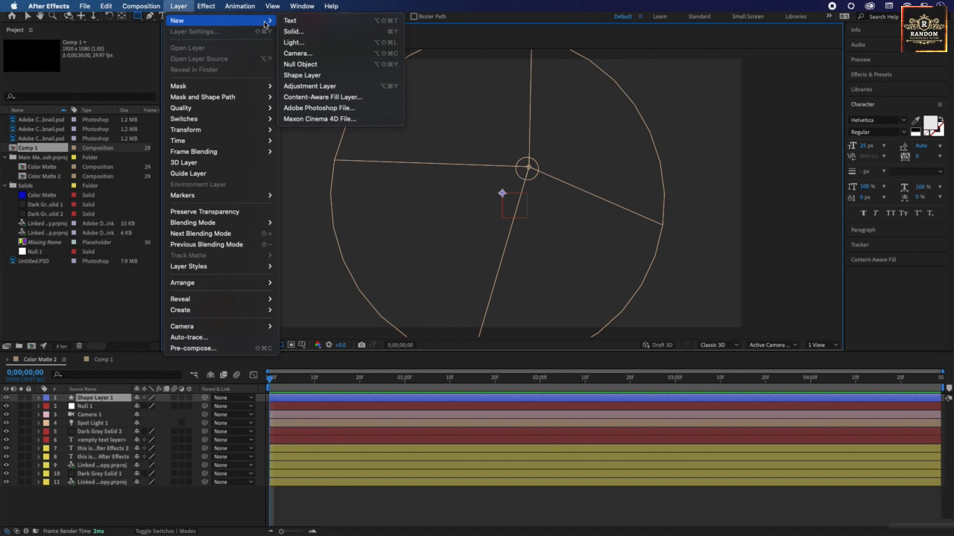
pyautogui.click(306, 86)
pyautogui.click(179, 6)
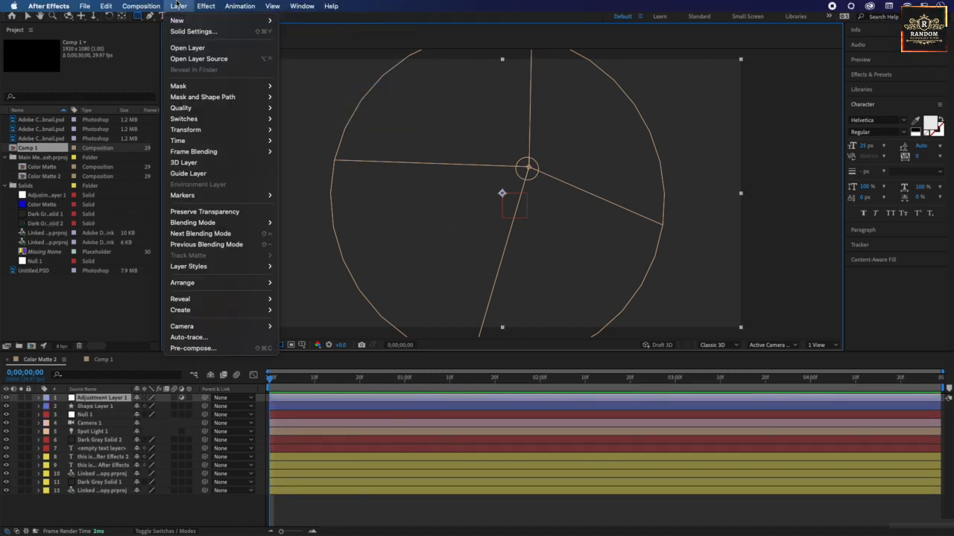
pyautogui.moveTo(182, 20)
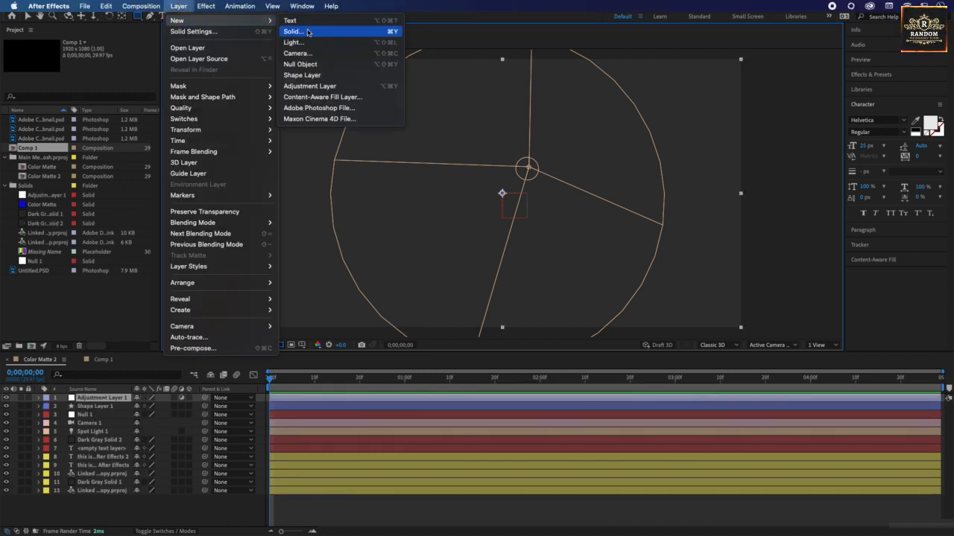
pyautogui.click(309, 100)
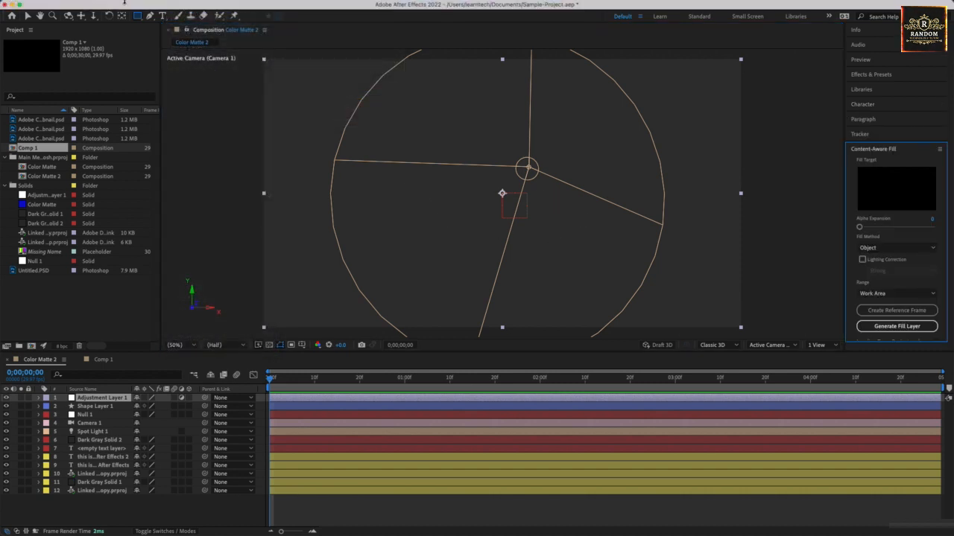
# Step: Create a new Adobe Photoshop file layer, saved as Untitled.psd in the Documents folder
pyautogui.moveTo(115, 6)
pyautogui.click(178, 6)
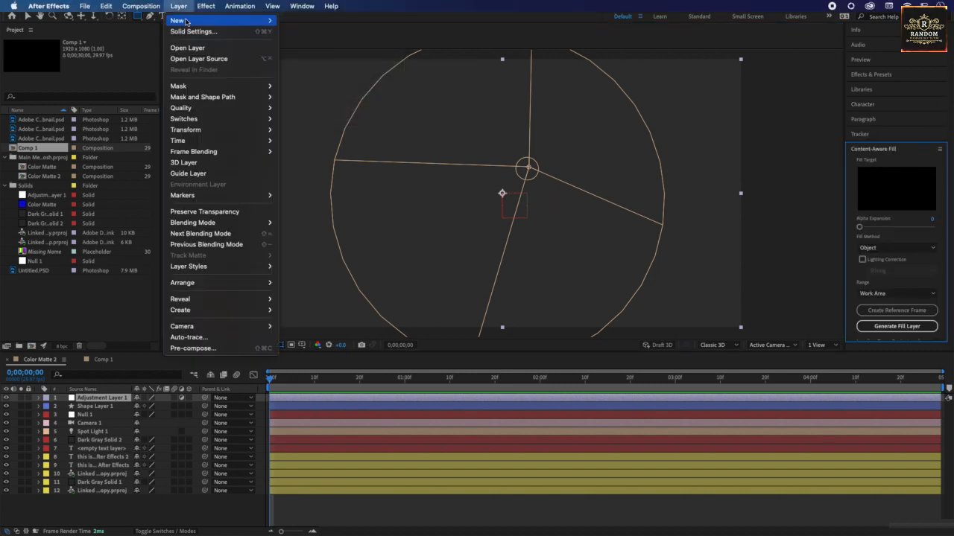
pyautogui.moveTo(179, 20)
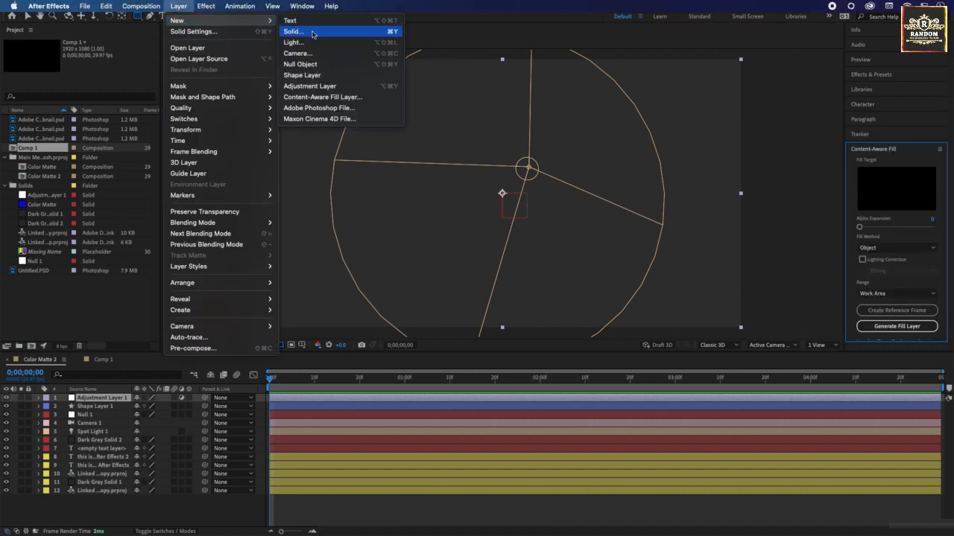
pyautogui.click(315, 114)
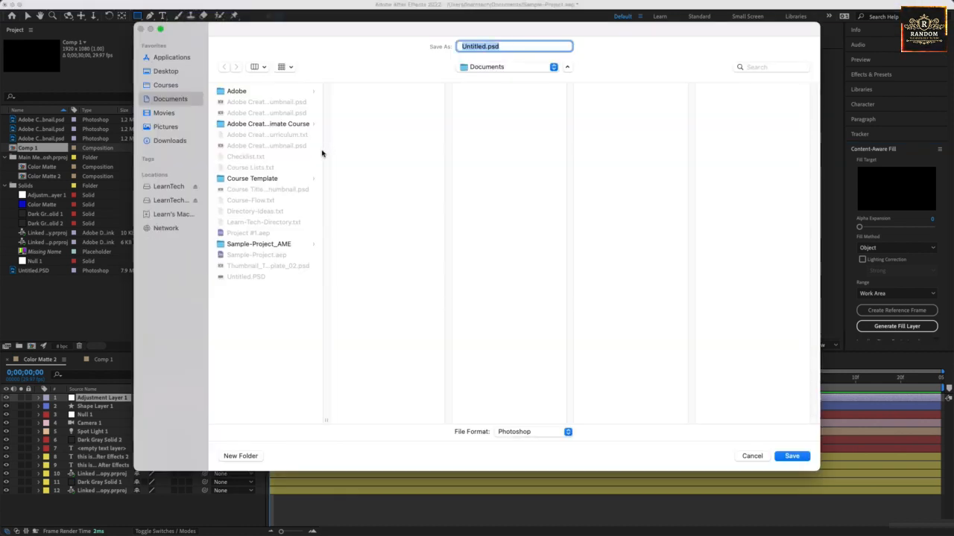
pyautogui.click(807, 458)
# Step: Update the open Photoshop document from its changed disk copy and switch back to After Effects
pyautogui.click(505, 296)
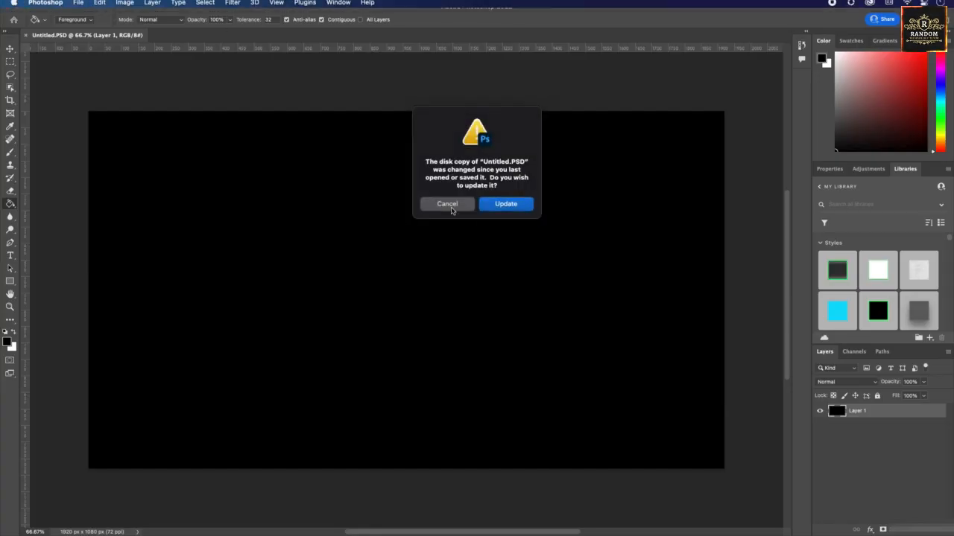
pyautogui.click(496, 205)
pyautogui.moveTo(340, 533)
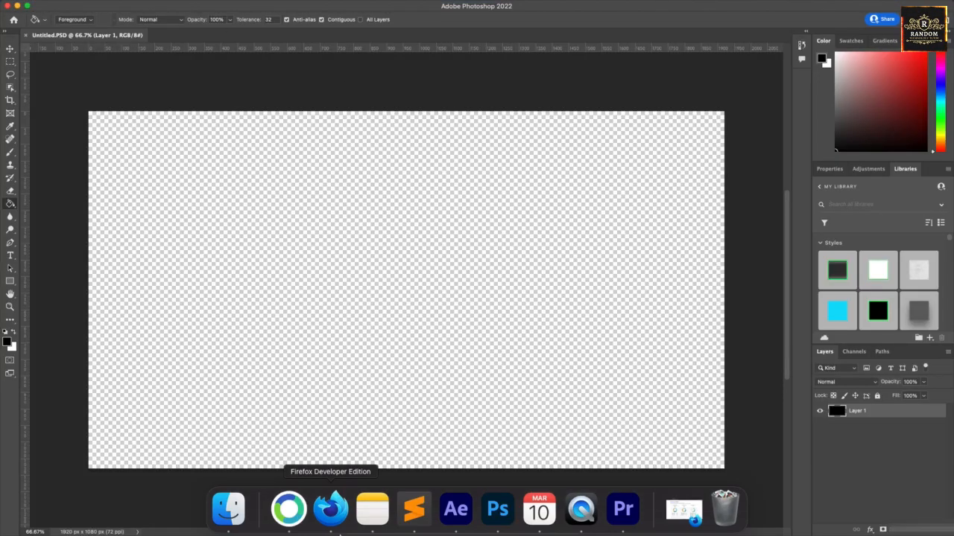
pyautogui.click(456, 510)
# Step: Create a new Maxon Cinema 4D file layer saved as Untitled.c4d in Documents, accepting the Cinema 4D license notice
pyautogui.click(179, 6)
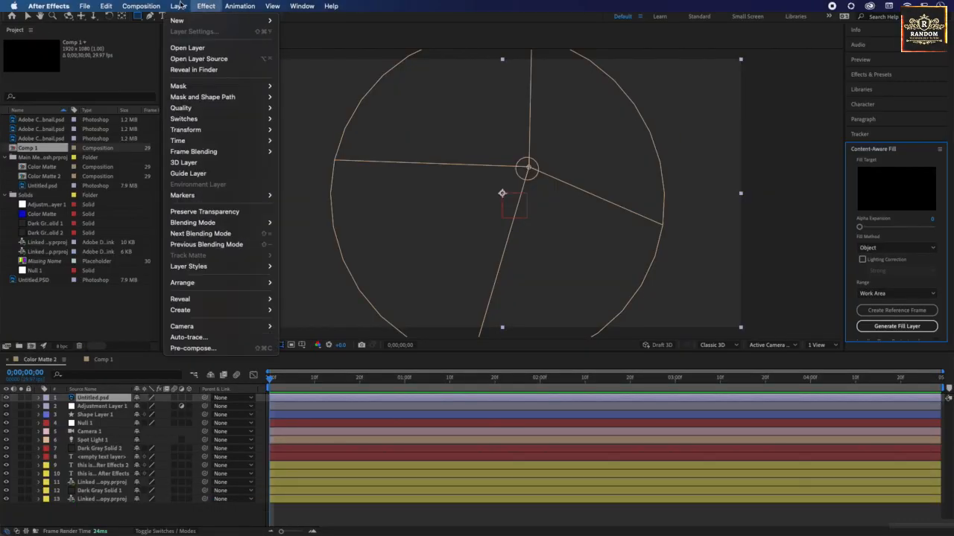
pyautogui.moveTo(223, 20)
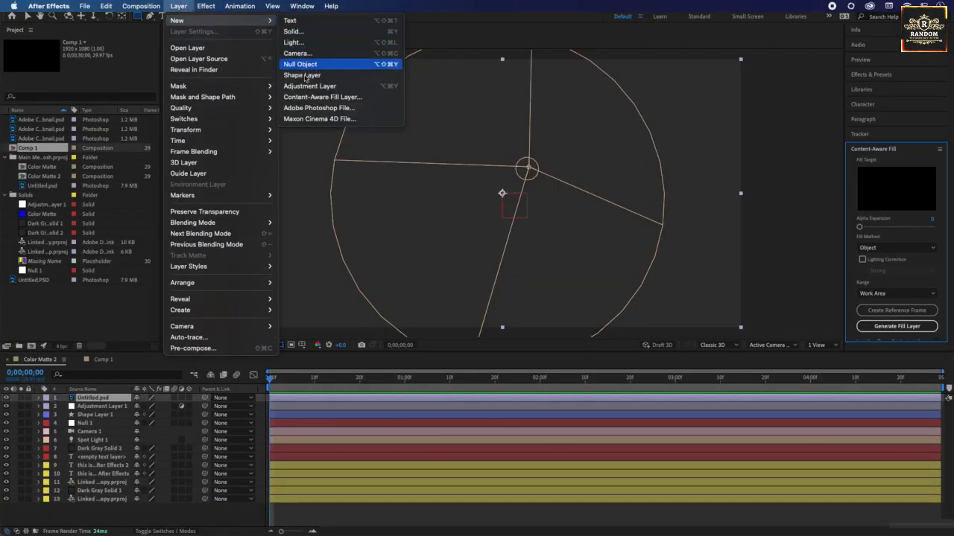
pyautogui.click(309, 121)
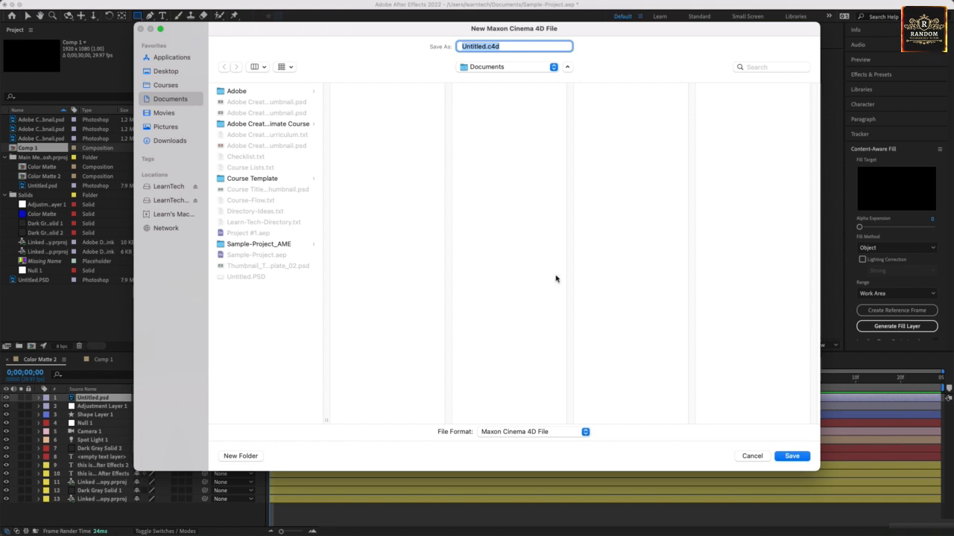
pyautogui.click(792, 456)
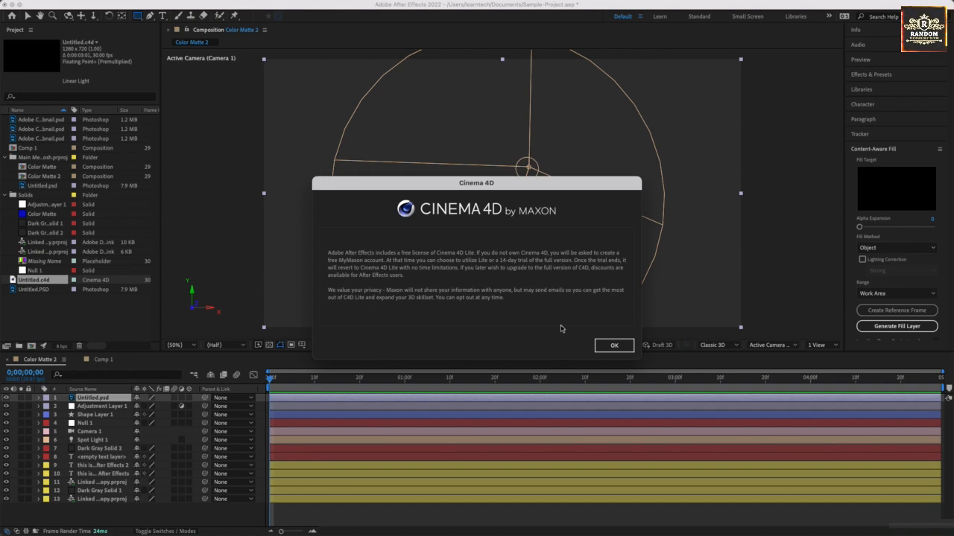
pyautogui.click(614, 345)
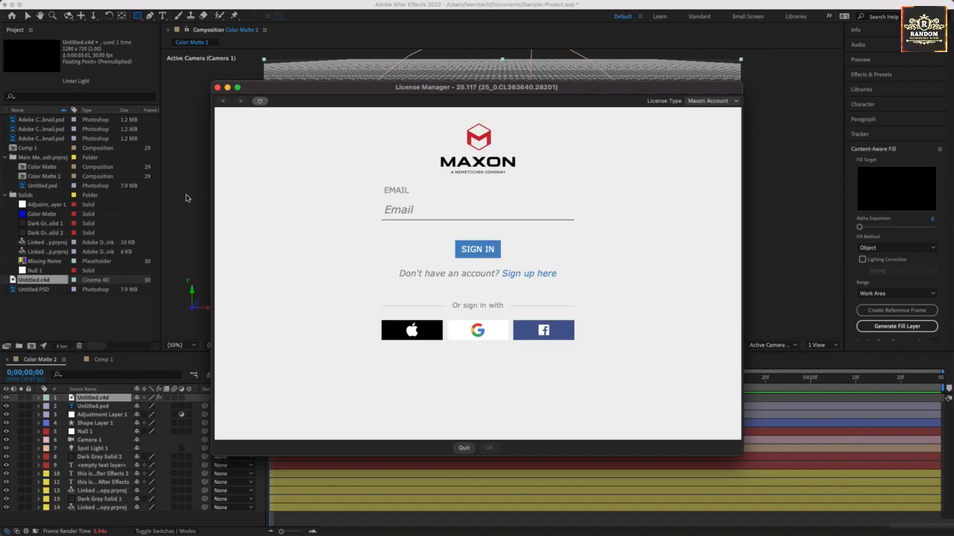
pyautogui.click(186, 199)
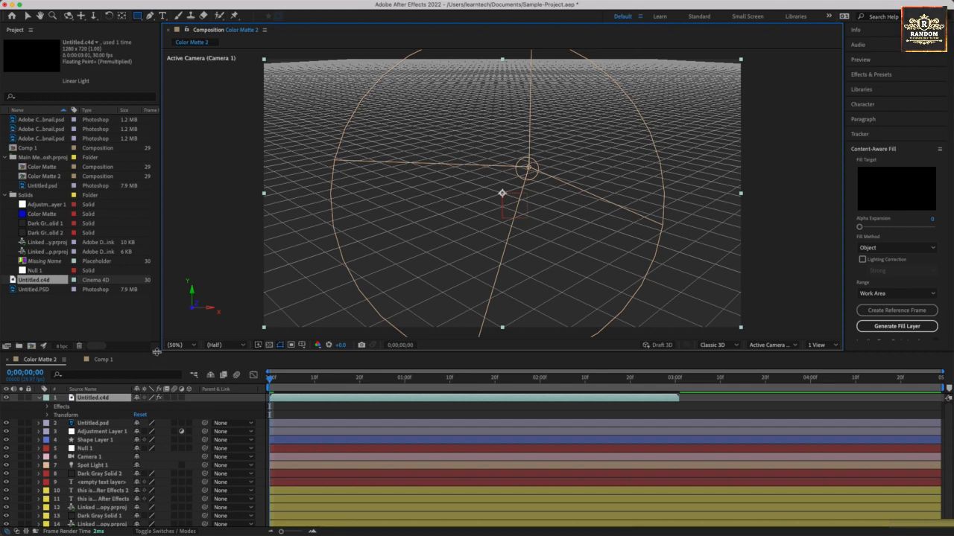
# Step: Collapse the Untitled.c4d layer's properties and enlarge the timeline area to give the layer list more room
pyautogui.moveTo(157, 345)
pyautogui.mouseDown()
pyautogui.moveTo(158, 249)
pyautogui.moveTo(160, 335)
pyautogui.mouseUp()
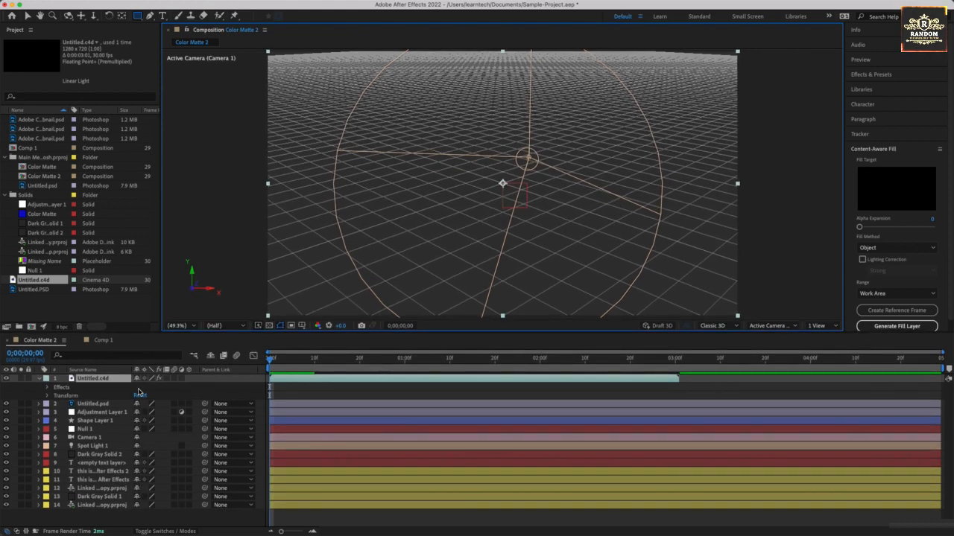
pyautogui.click(40, 378)
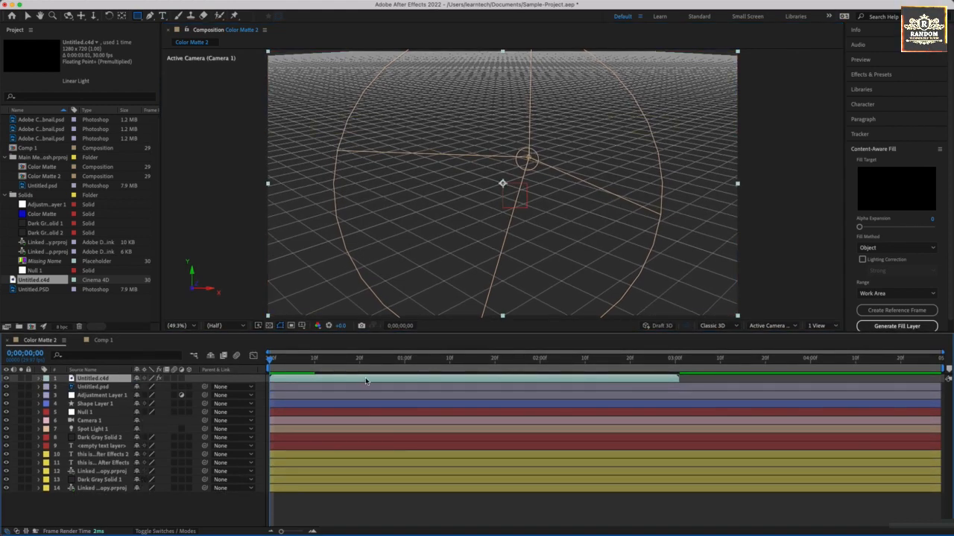
pyautogui.moveTo(216, 333); pyautogui.dragTo(224, 281)
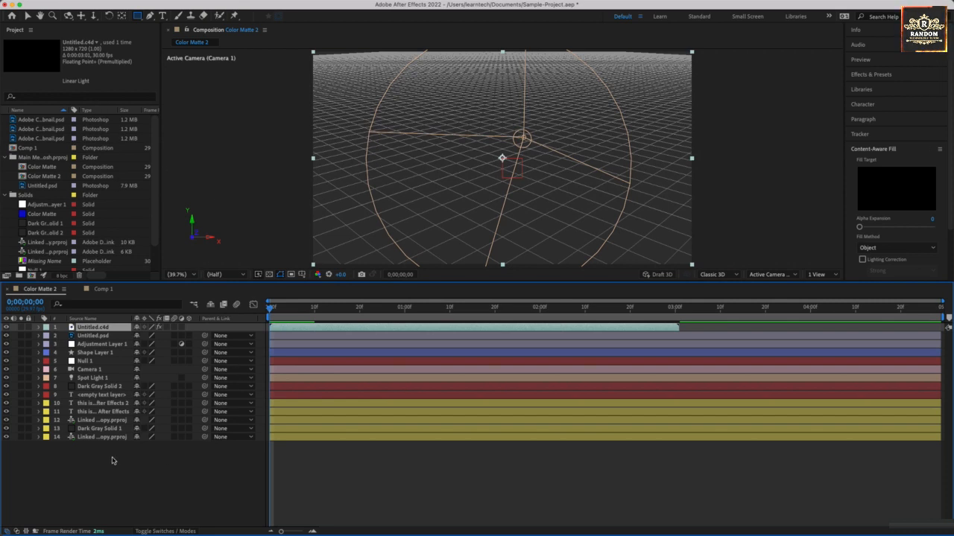
pyautogui.click(39, 438)
pyautogui.click(40, 438)
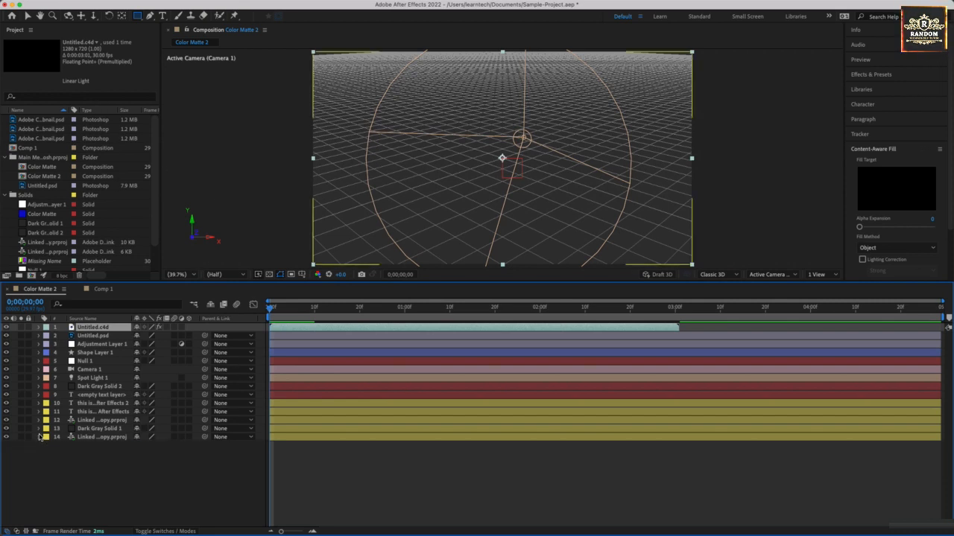
# Step: Expand the properties of all 14 layers in the Color Matte 2 timeline to examine each layer type's property groups
pyautogui.click(39, 438)
pyautogui.click(40, 429)
pyautogui.click(40, 421)
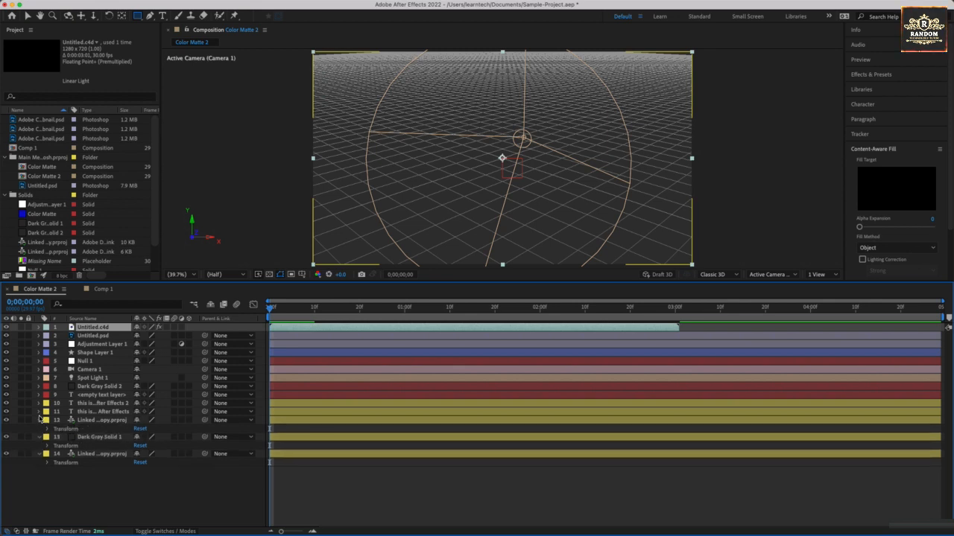
pyautogui.click(39, 412)
pyautogui.click(40, 403)
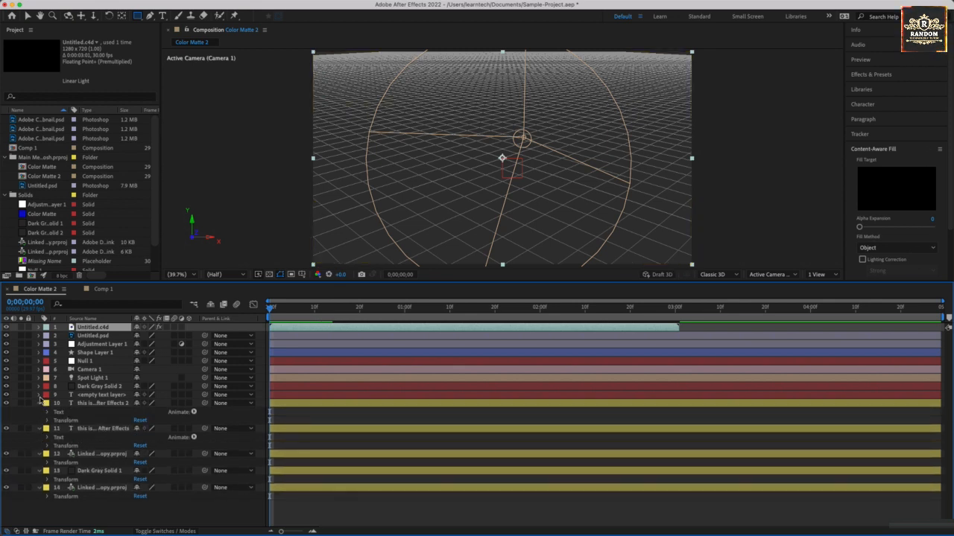
pyautogui.click(40, 395)
pyautogui.click(40, 386)
pyautogui.click(40, 377)
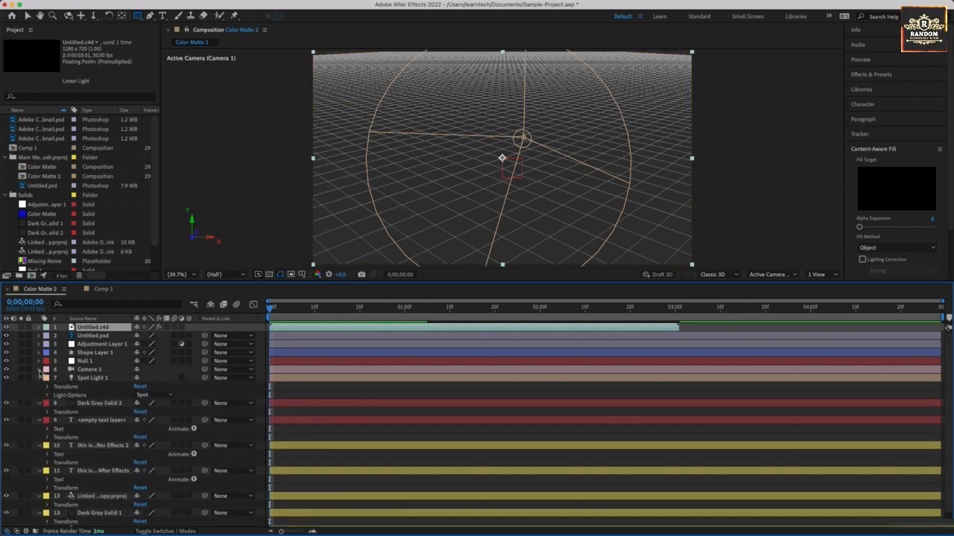
pyautogui.click(39, 369)
pyautogui.click(40, 362)
pyautogui.click(39, 353)
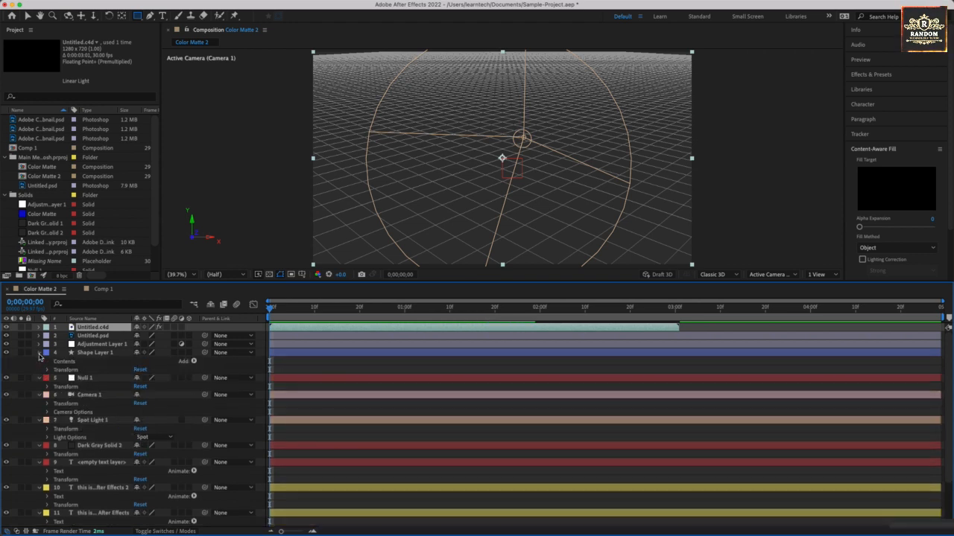
pyautogui.click(40, 345)
pyautogui.click(39, 336)
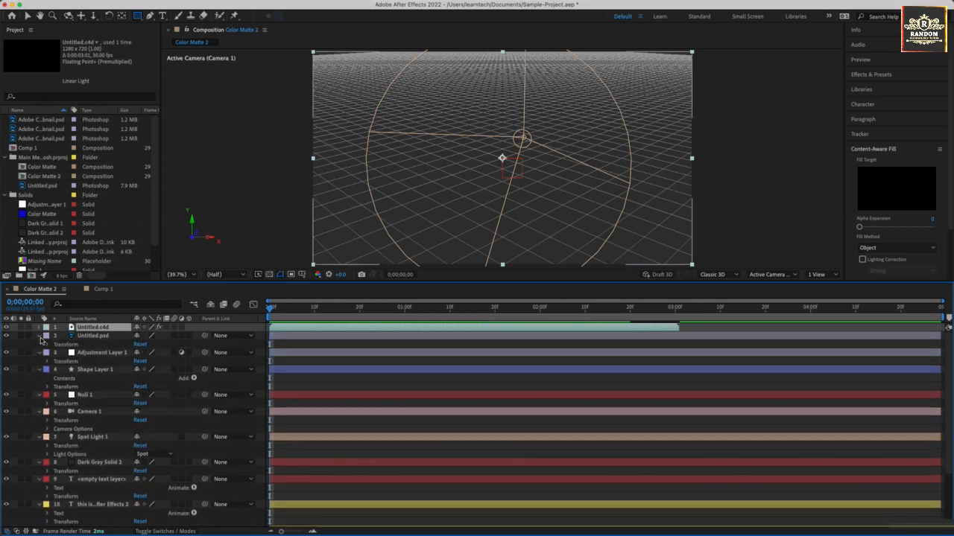
pyautogui.click(39, 327)
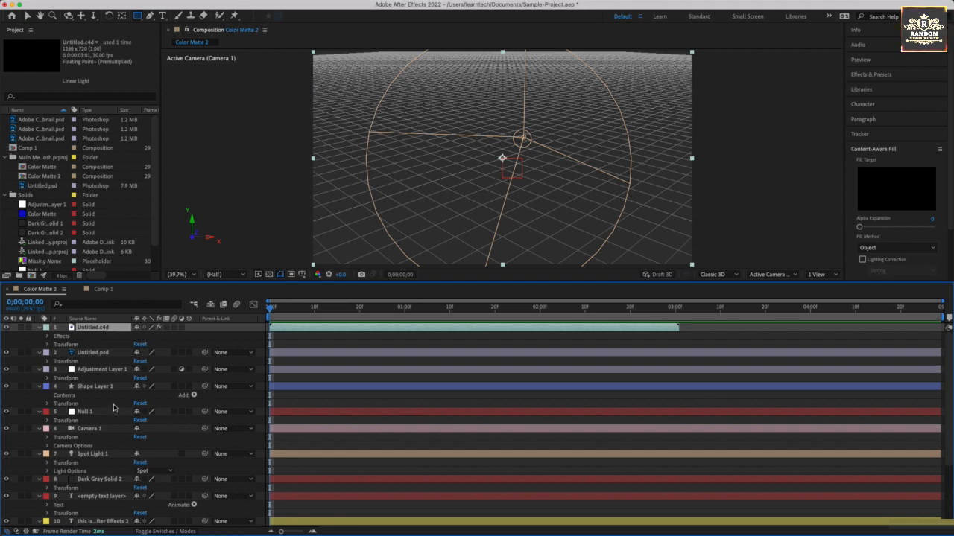
# Step: Deselect all layers and collapse the properties of every layer, from Untitled.c4d down to layer 14
pyautogui.press('super+shift+a')
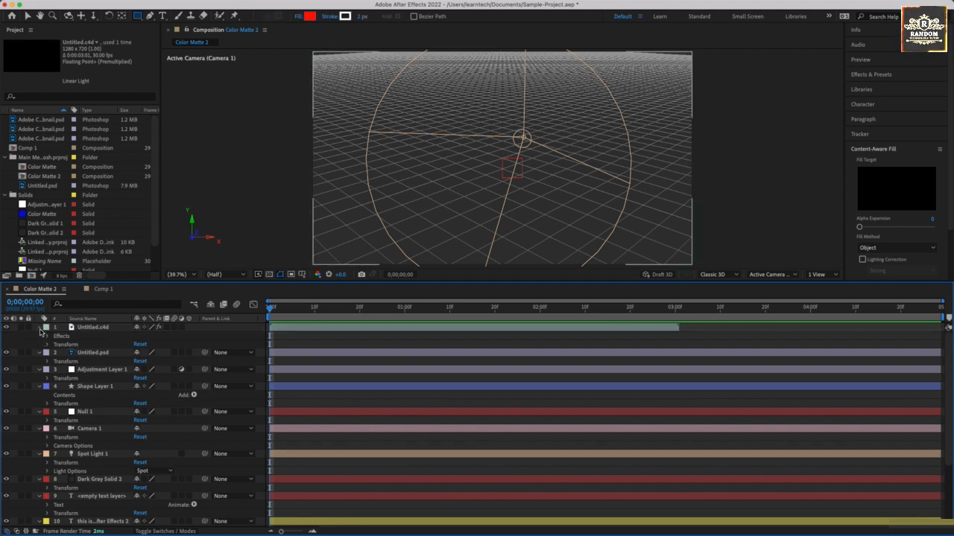
pyautogui.click(40, 329)
pyautogui.click(40, 337)
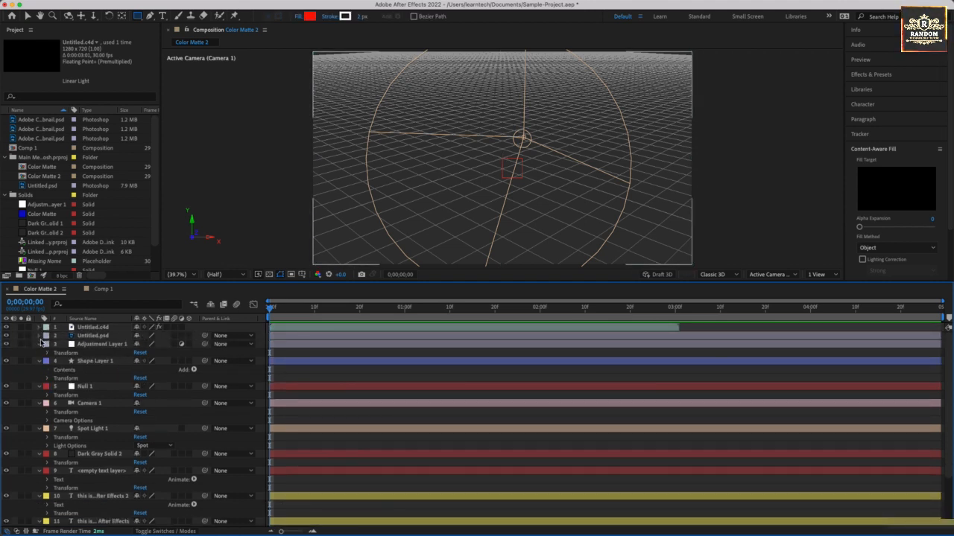
pyautogui.click(41, 337)
pyautogui.click(40, 337)
pyautogui.click(40, 345)
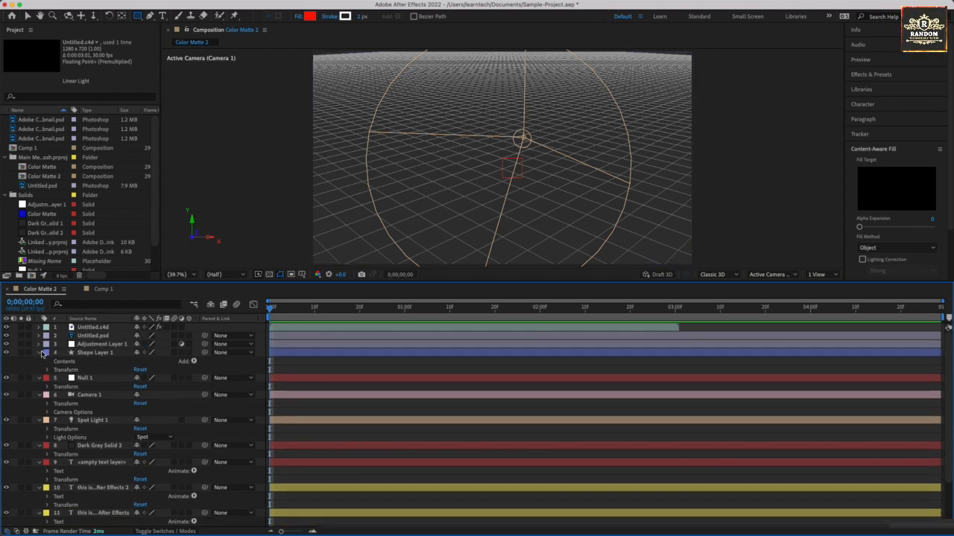
pyautogui.click(40, 354)
pyautogui.click(41, 362)
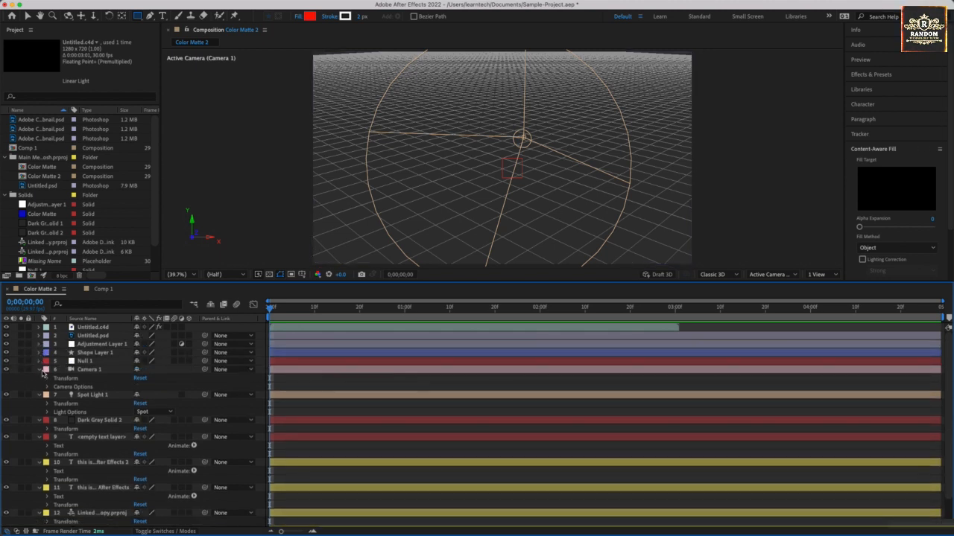
pyautogui.click(40, 370)
pyautogui.click(41, 378)
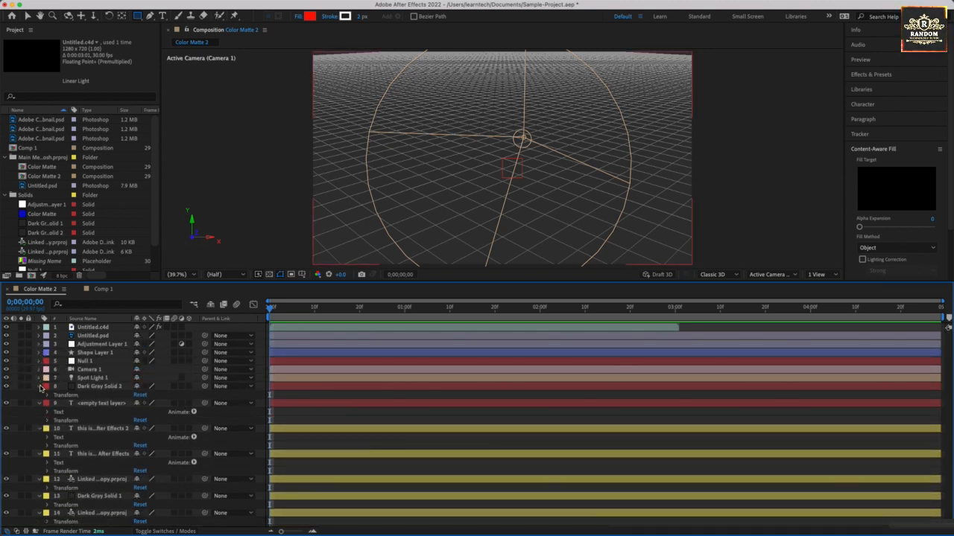
pyautogui.click(40, 388)
pyautogui.click(41, 395)
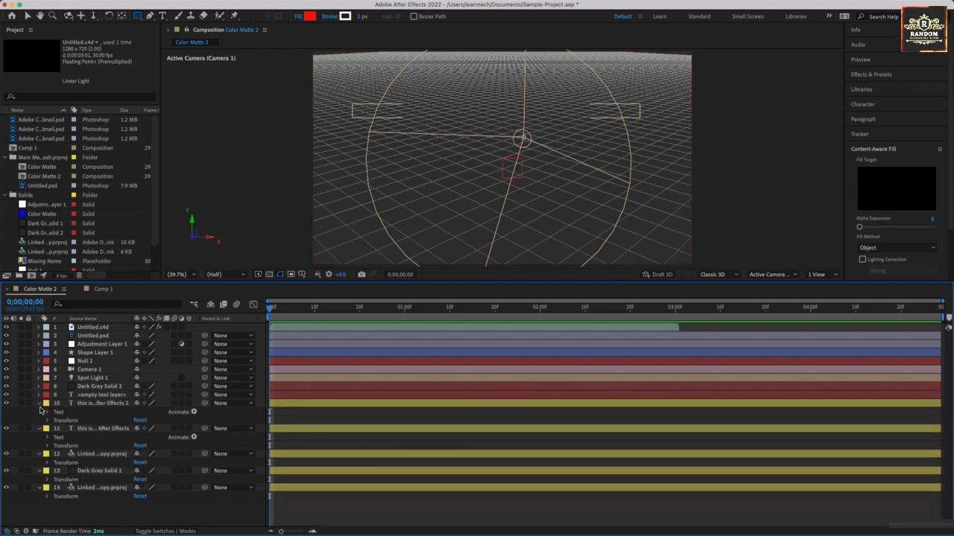
pyautogui.click(40, 404)
pyautogui.click(40, 412)
pyautogui.click(40, 420)
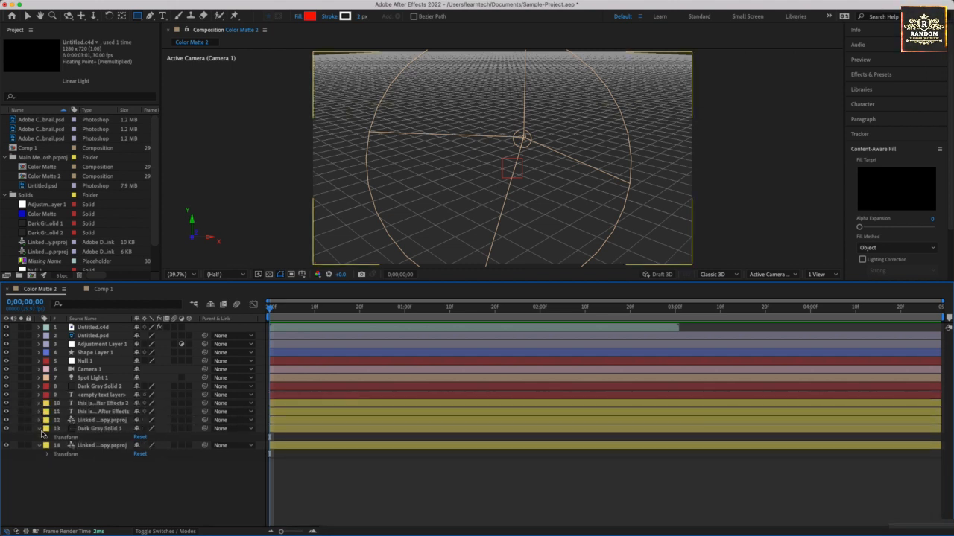
pyautogui.click(40, 430)
pyautogui.click(40, 438)
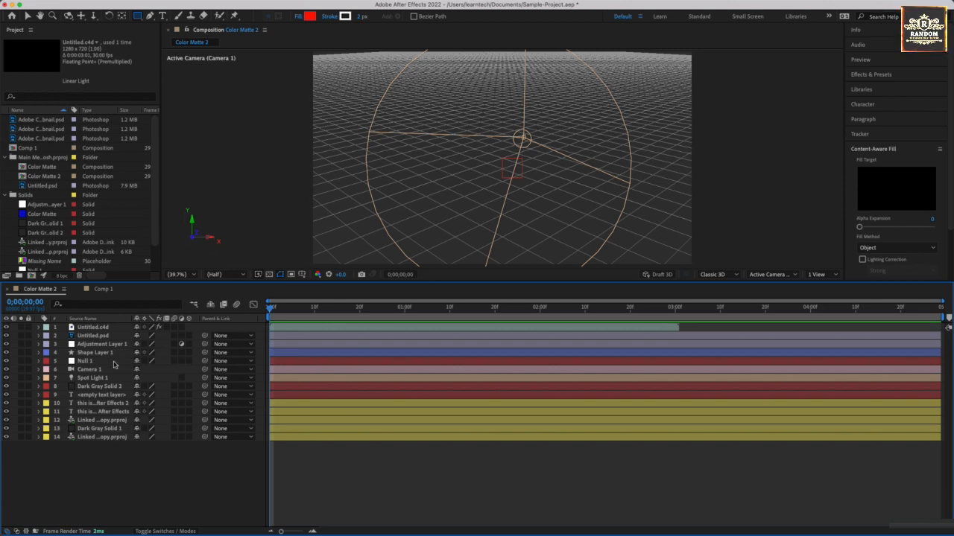
# Step: Hide all 14 layers in the Color Matte 2 composition
pyautogui.moveTo(9, 336); pyautogui.dragTo(8, 434)
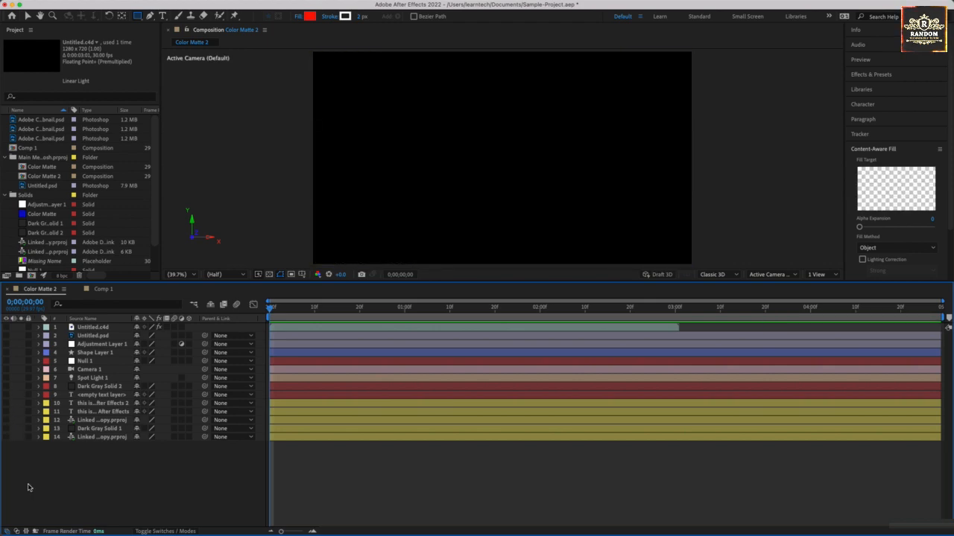
pyautogui.moveTo(8, 331)
pyautogui.mouseDown()
pyautogui.moveTo(6, 347)
pyautogui.moveTo(9, 323)
pyautogui.mouseUp()
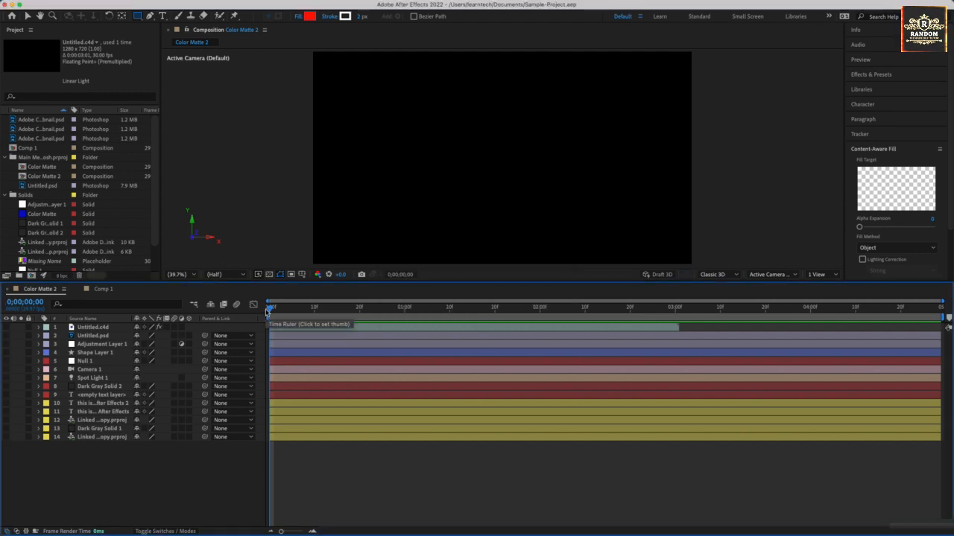
pyautogui.moveTo(112, 3)
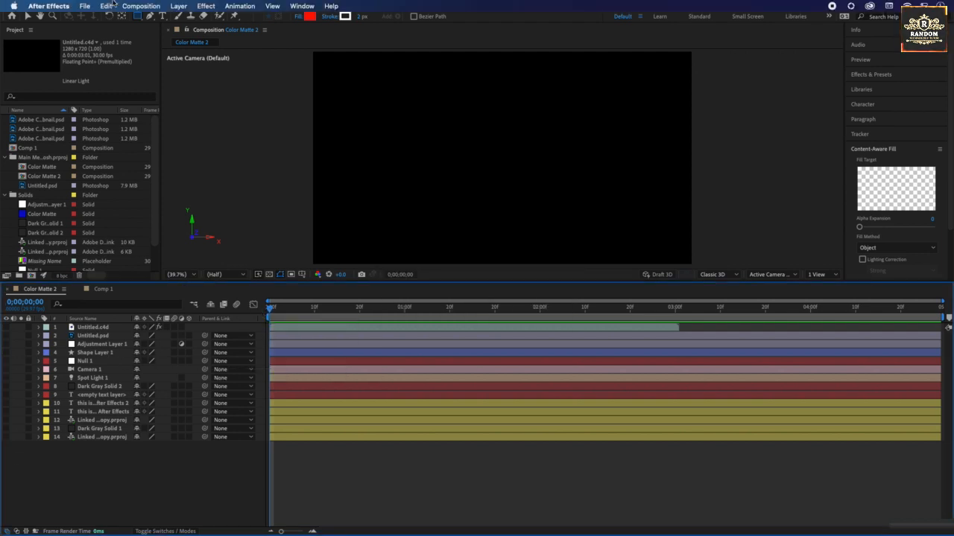
pyautogui.click(174, 6)
pyautogui.moveTo(184, 22)
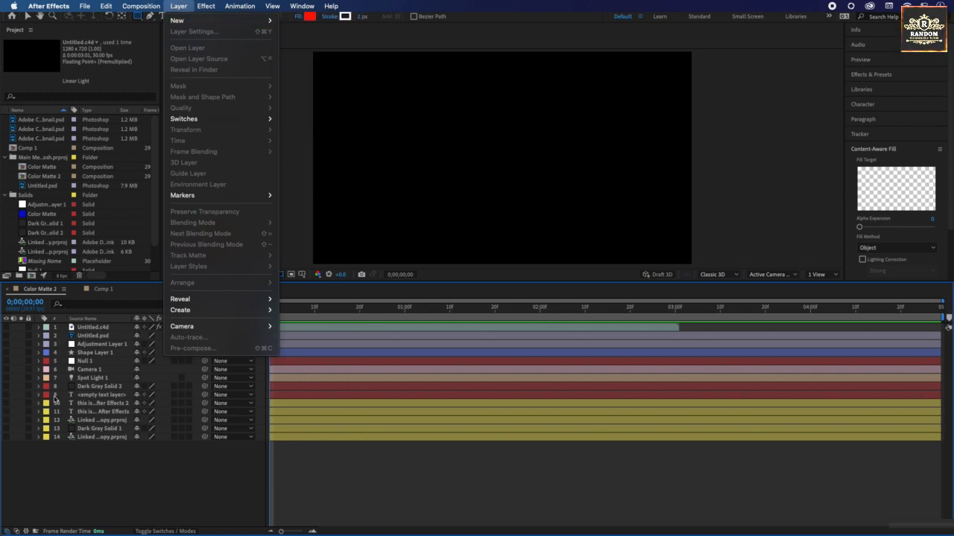
pyautogui.click(100, 399)
# Step: Make the empty text layer visible and enter the word "text" in it
pyautogui.click(100, 394)
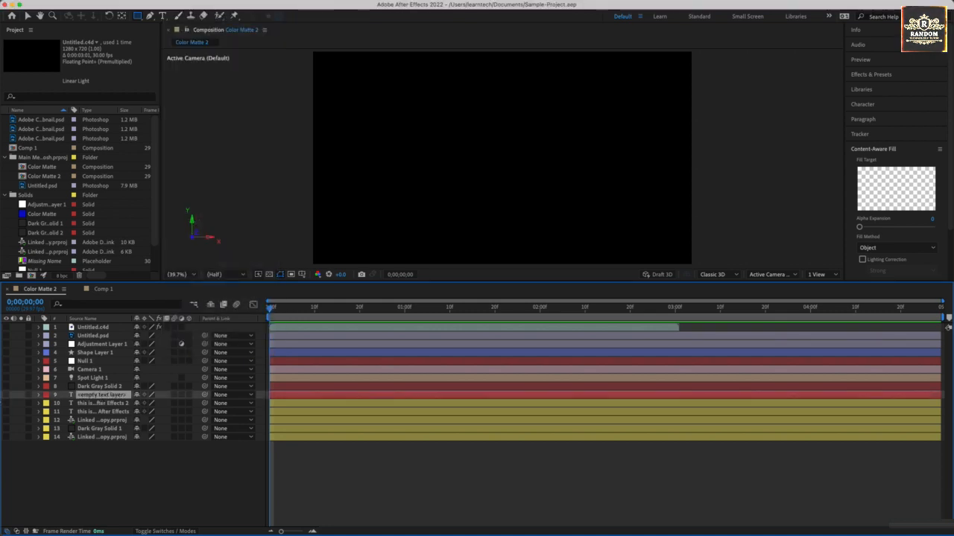
pyautogui.click(6, 396)
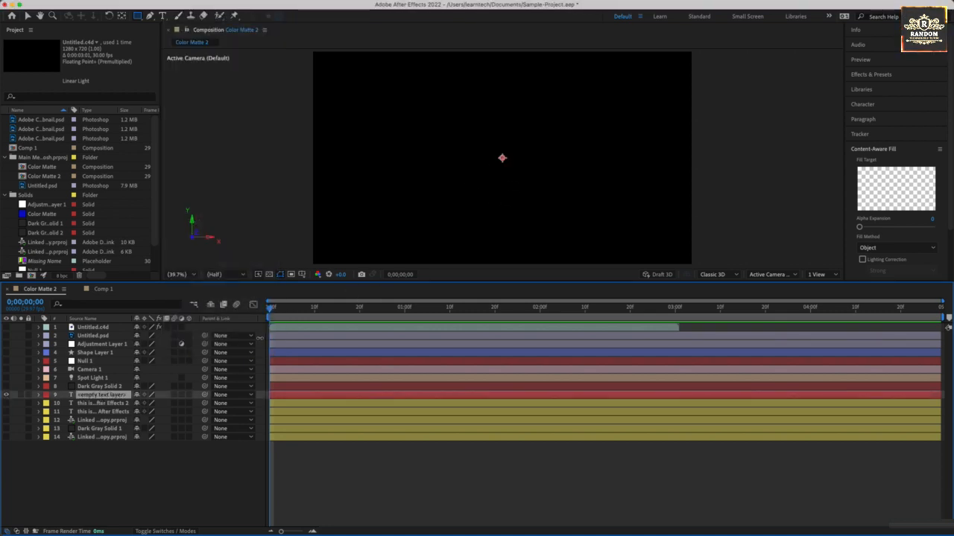
pyautogui.doubleClick(294, 397)
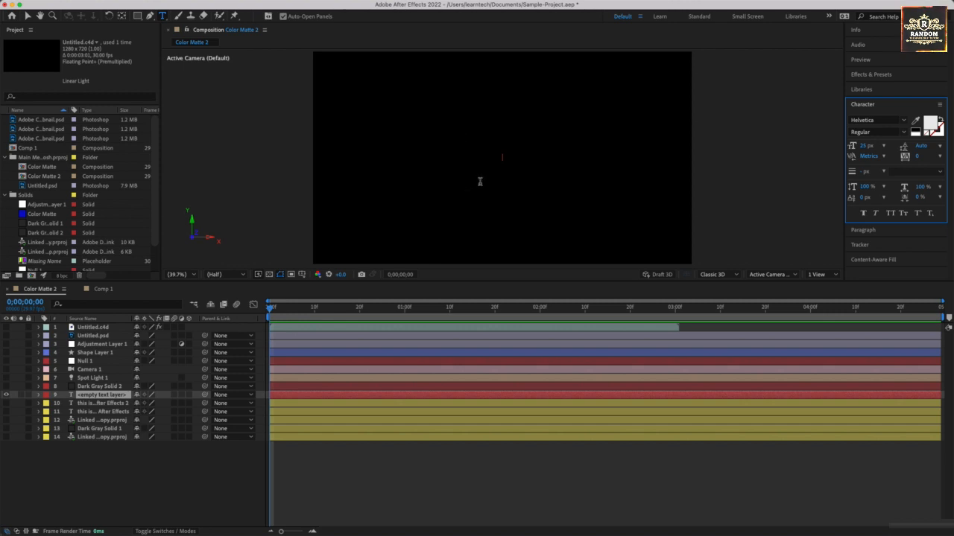
pyautogui.click(511, 147)
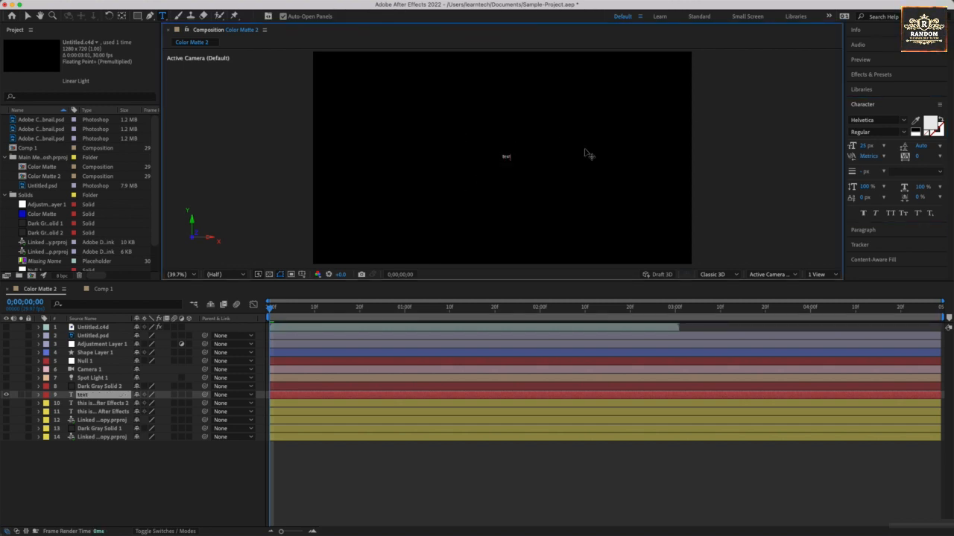
# Step: Enlarge the word "text" to 233 px and change its fill color to bright green
pyautogui.press('super+a')
pyautogui.moveTo(866, 146); pyautogui.dragTo(946, 146)
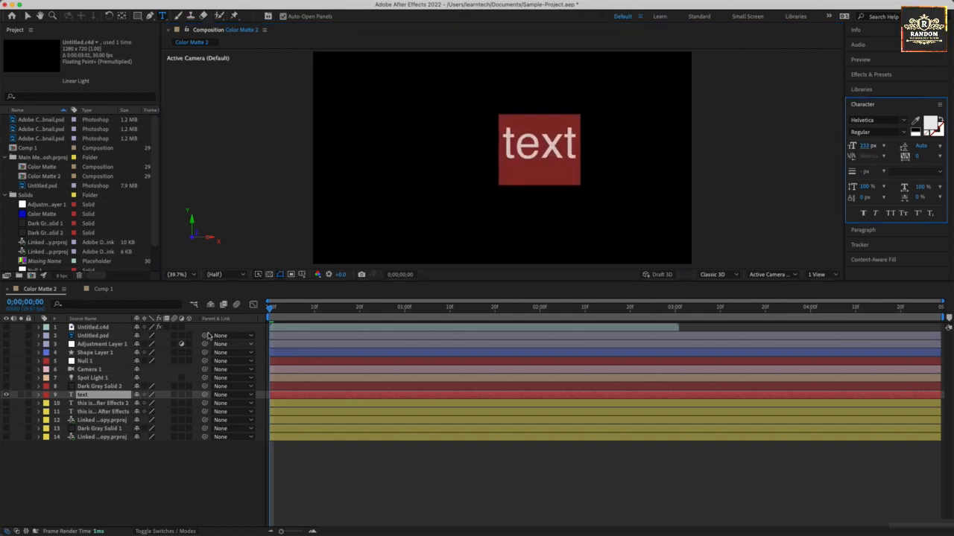
pyautogui.click(928, 124)
pyautogui.moveTo(456, 283); pyautogui.dragTo(458, 216)
pyautogui.moveTo(497, 270); pyautogui.dragTo(502, 296)
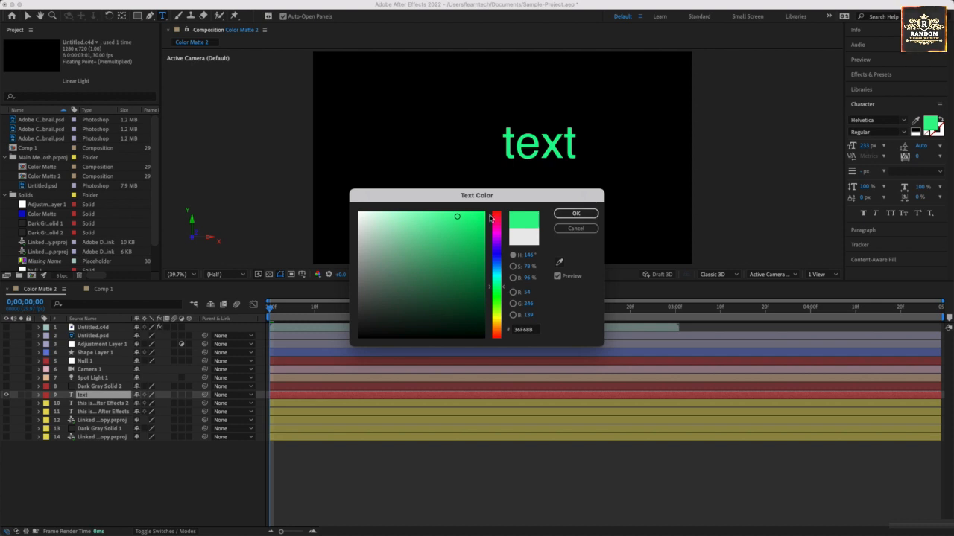
pyautogui.moveTo(486, 217); pyautogui.dragTo(507, 207)
pyautogui.click(576, 213)
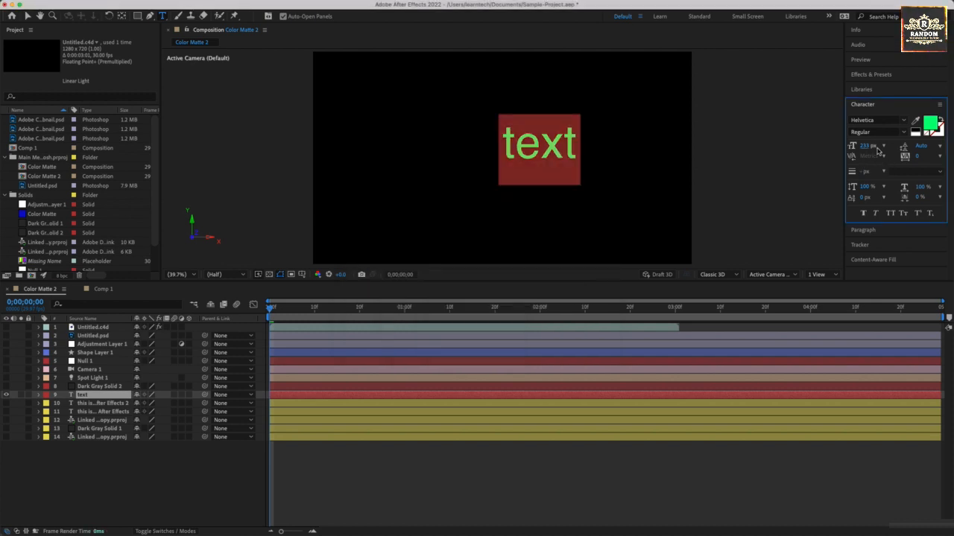
# Step: Change the text's font to Hothouse and move the text to the middle of the composition frame
pyautogui.click(903, 122)
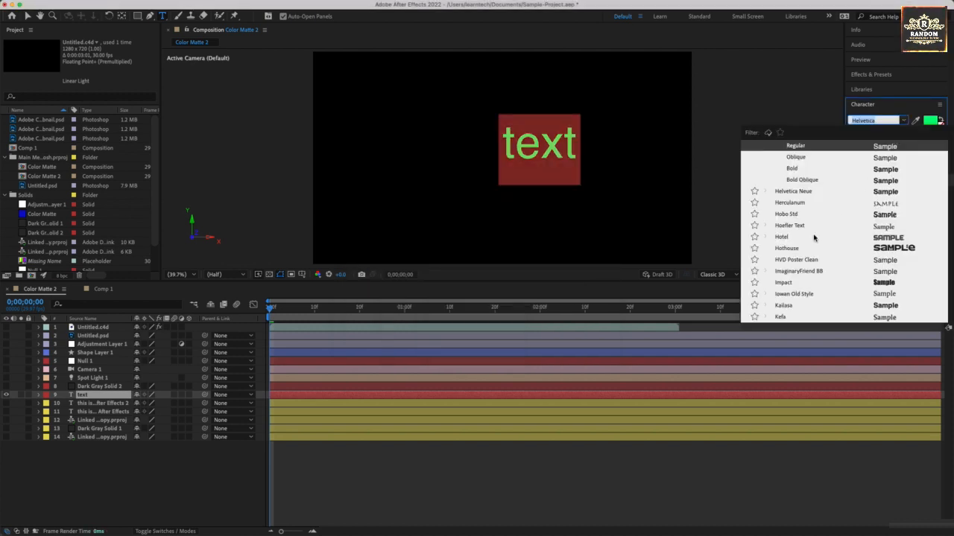
pyautogui.click(801, 248)
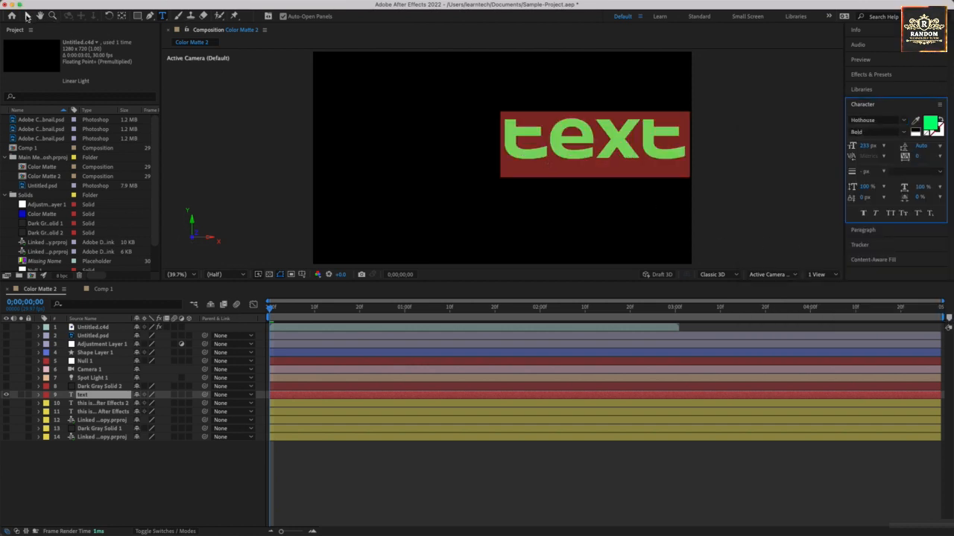
pyautogui.click(26, 15)
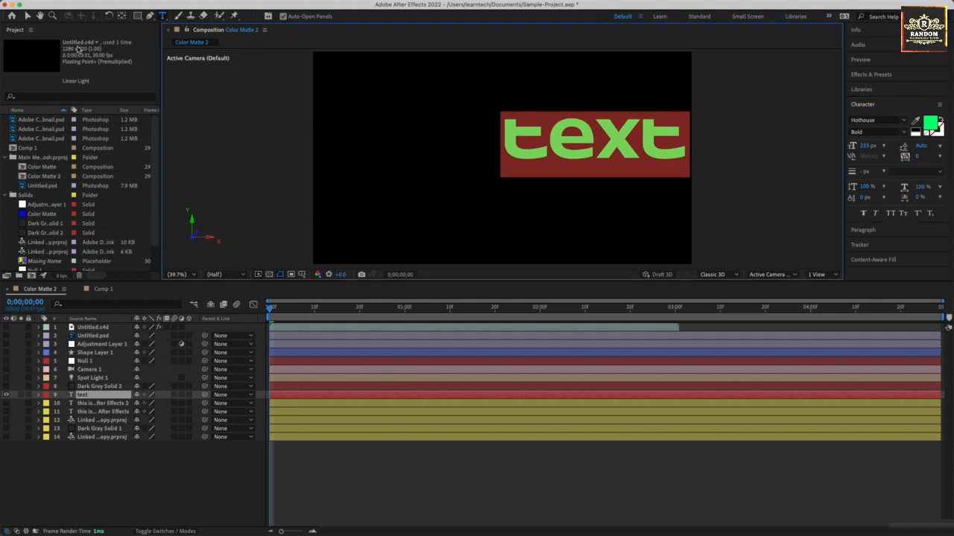
pyautogui.click(29, 15)
pyautogui.moveTo(609, 157); pyautogui.dragTo(511, 181)
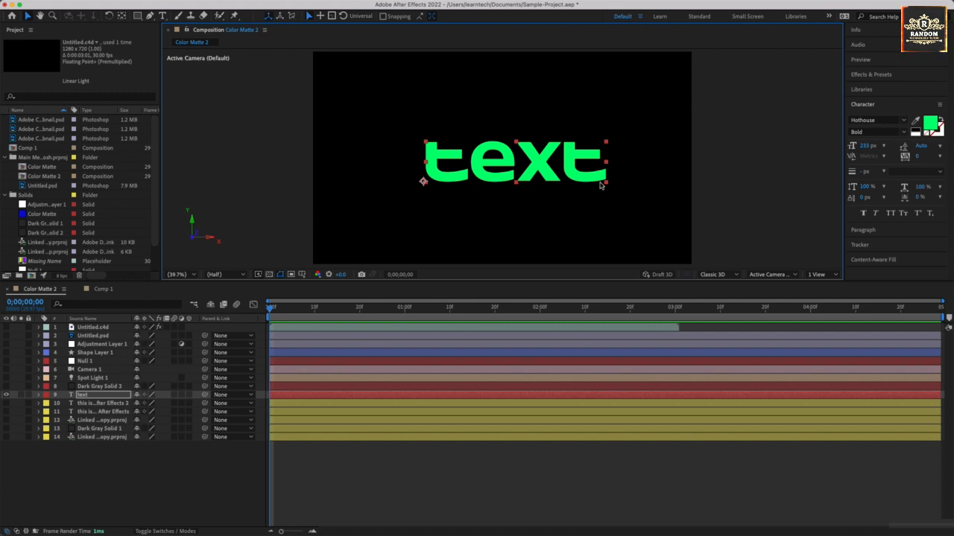
# Step: Replace the wording of the green text layer with "LearnTech"
pyautogui.doubleClick(566, 176)
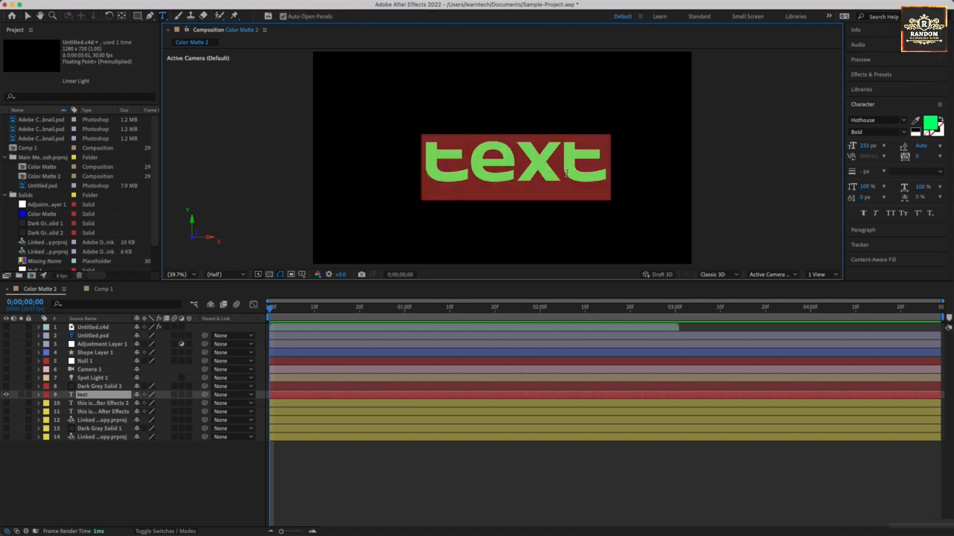
pyautogui.write('LearnTech')
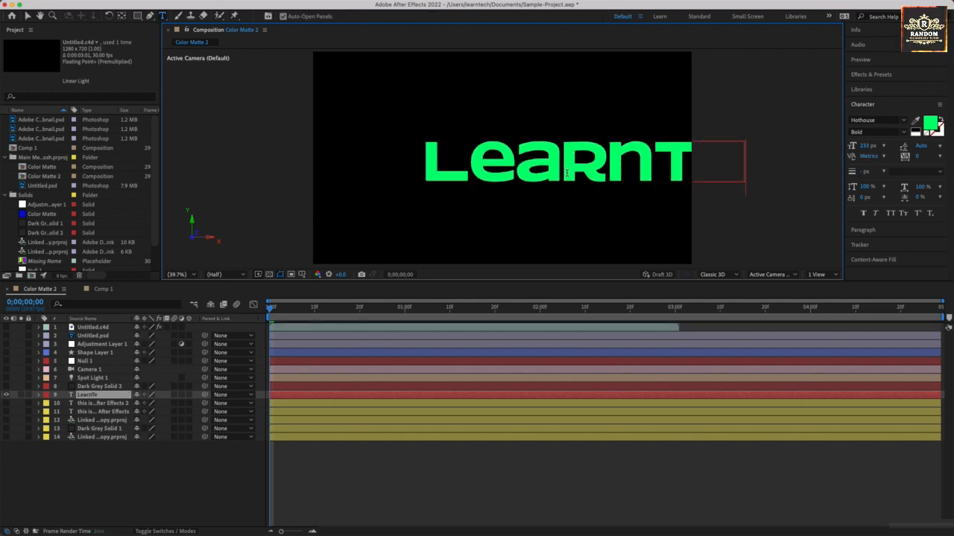
# Step: Reduce the LearnTech text to 172 px and reposition it so the whole word is centered in the frame
pyautogui.hotkey('ctrl', 'a')
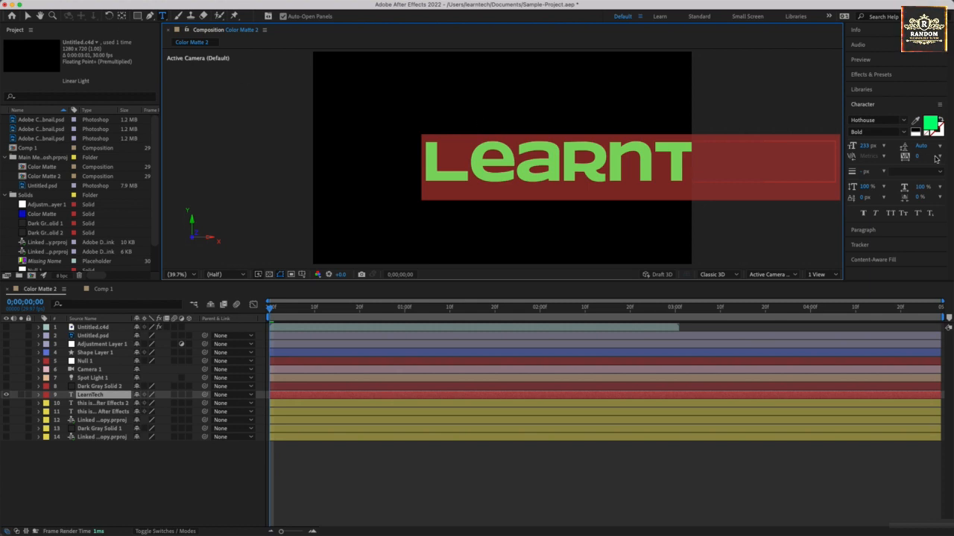
pyautogui.moveTo(862, 146); pyautogui.dragTo(125, 37)
pyautogui.click(28, 16)
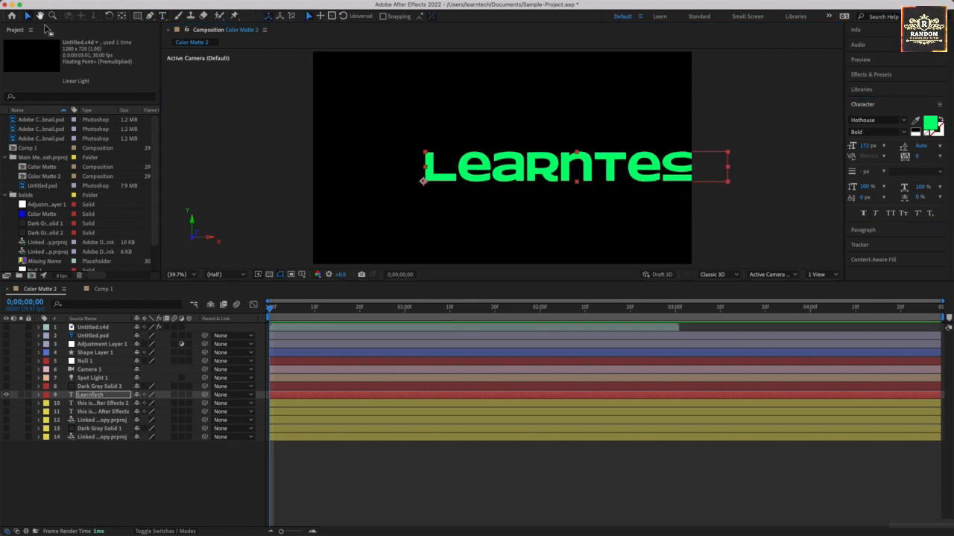
pyautogui.moveTo(564, 167); pyautogui.dragTo(501, 167)
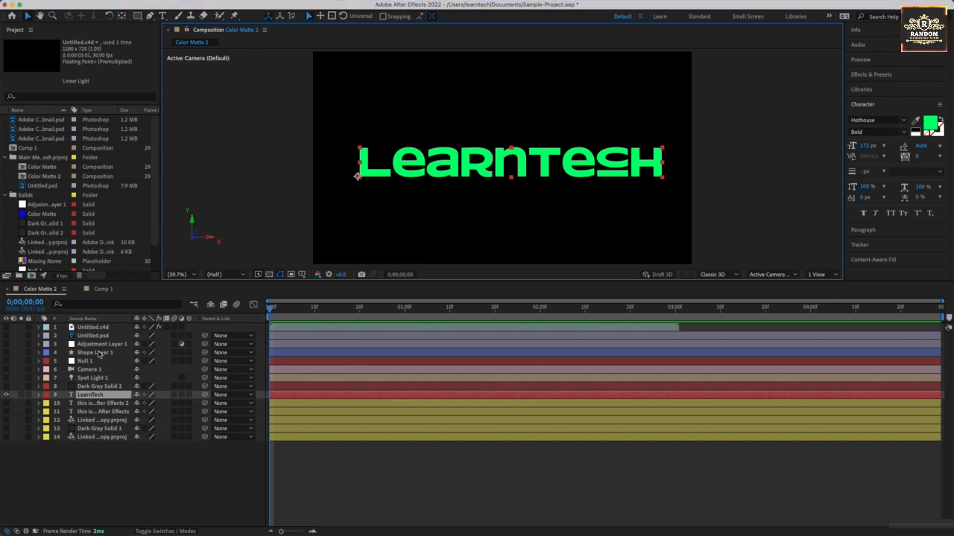
# Step: Turn on the visibility of the Dark Gray Solid 2 layer
pyautogui.click(5, 389)
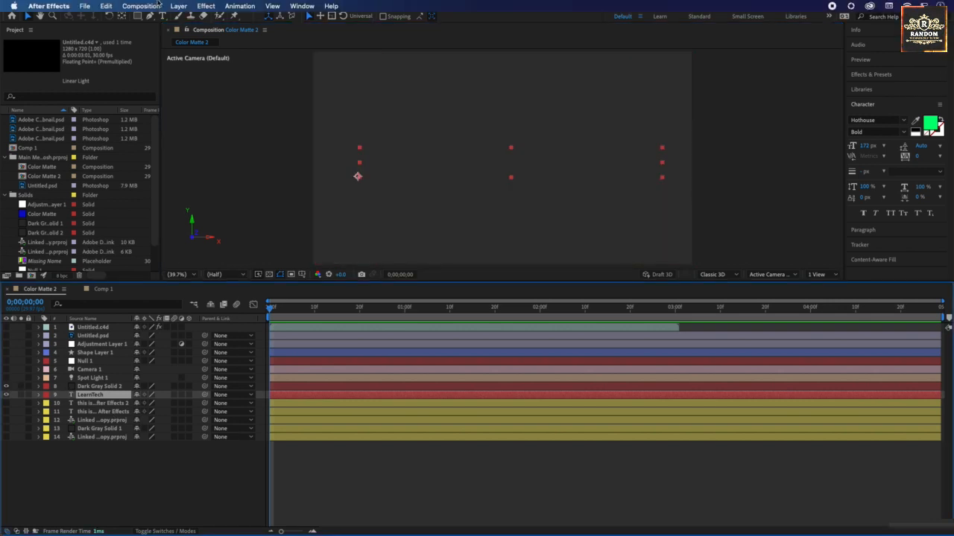
pyautogui.click(183, 6)
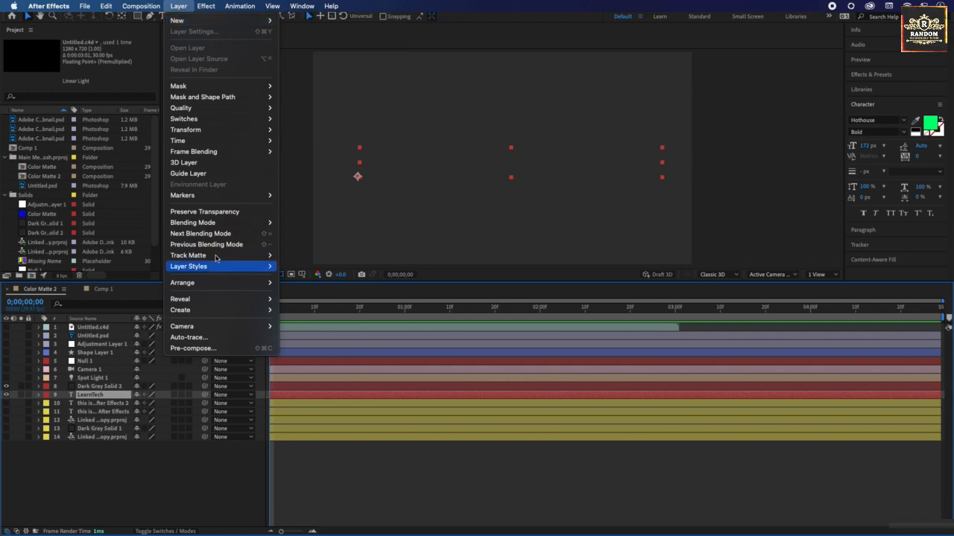
pyautogui.moveTo(261, 223)
pyautogui.click(295, 215)
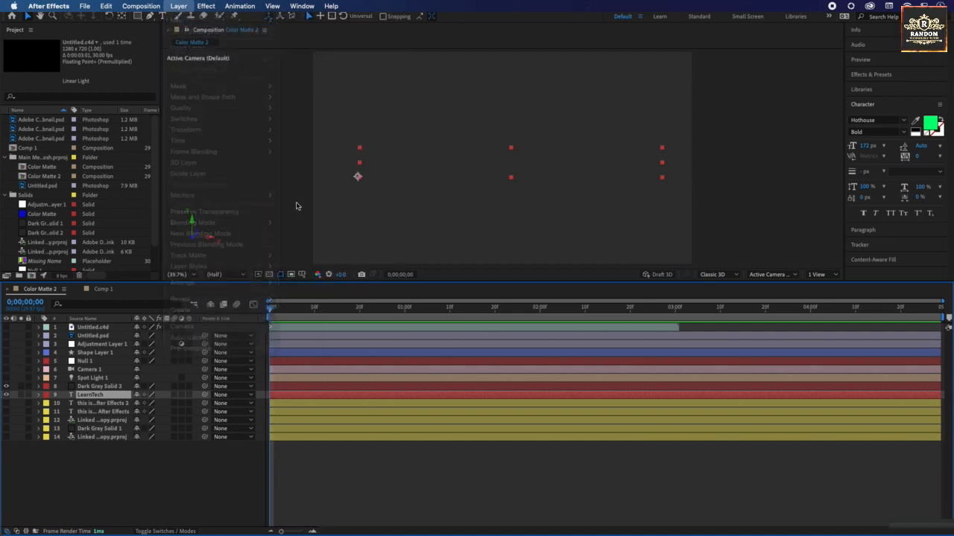
# Step: Move the Dark Gray Solid 2 layer directly below the LearnTech text layer in the layer stack
pyautogui.click(89, 386)
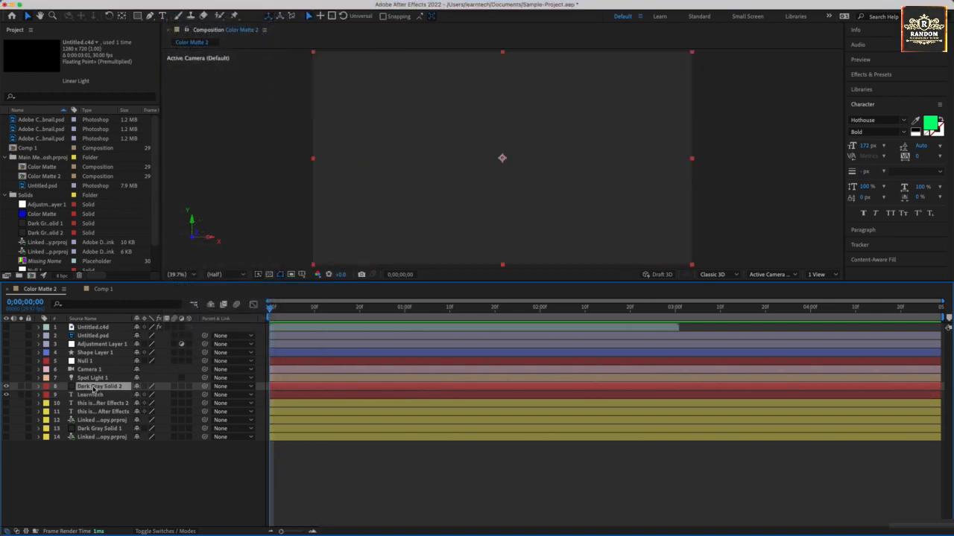
pyautogui.moveTo(95, 391); pyautogui.dragTo(95, 399)
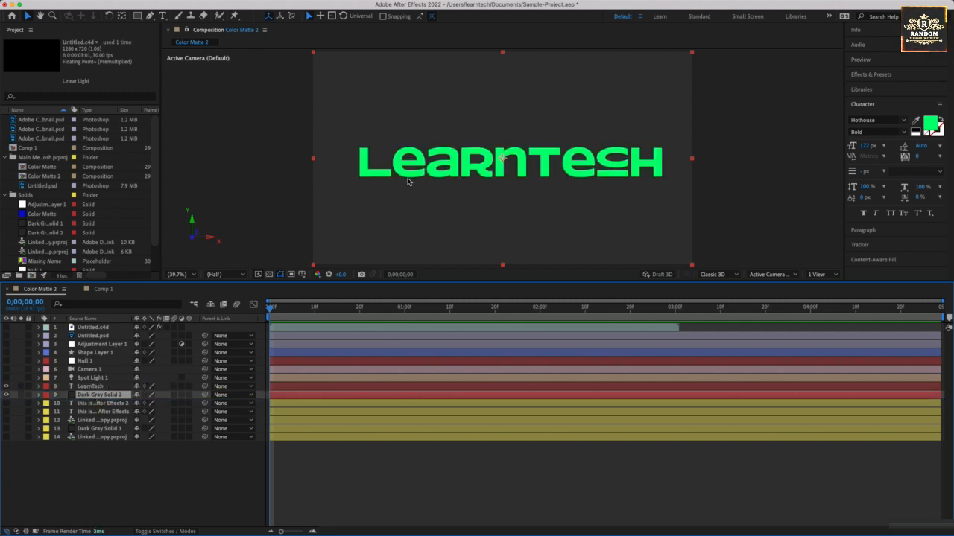
pyautogui.click(414, 173)
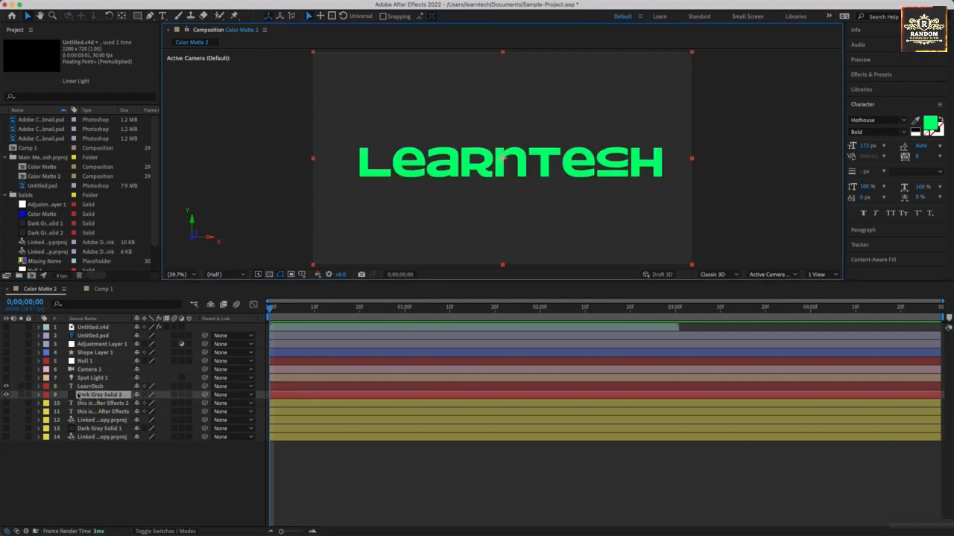
# Step: Turn on the visibility of the Spot Light 1 layer and deselect all layers
pyautogui.moveTo(226, 3)
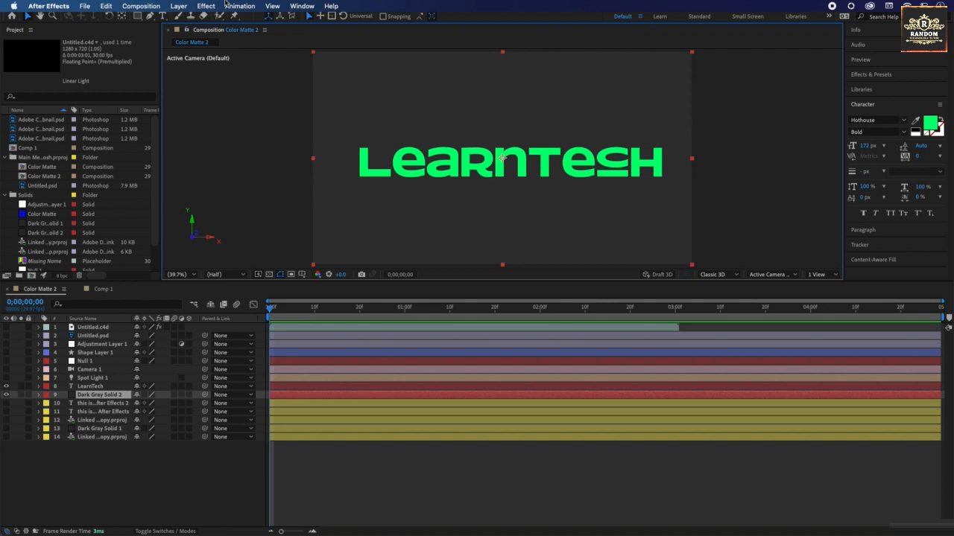
pyautogui.click(181, 6)
pyautogui.moveTo(224, 20)
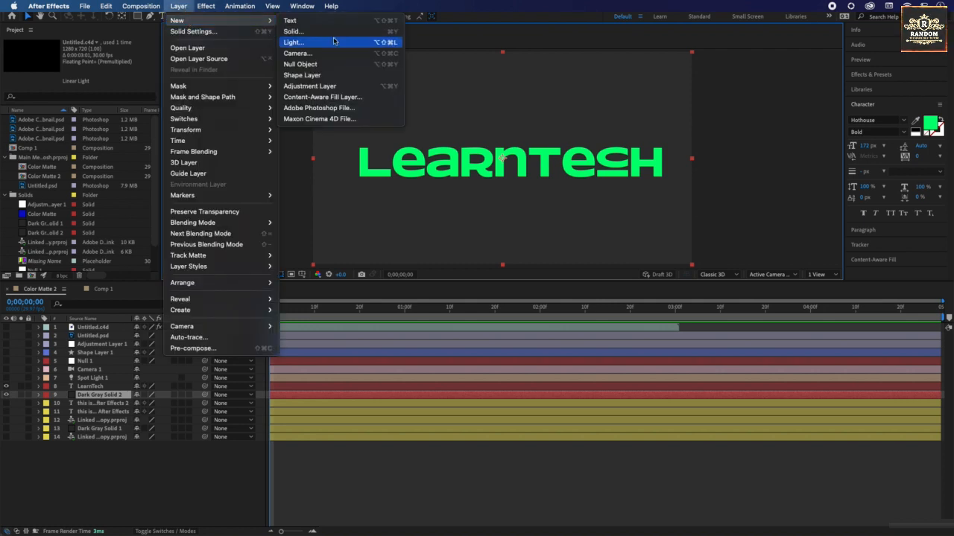
pyautogui.click(5, 378)
pyautogui.click(6, 378)
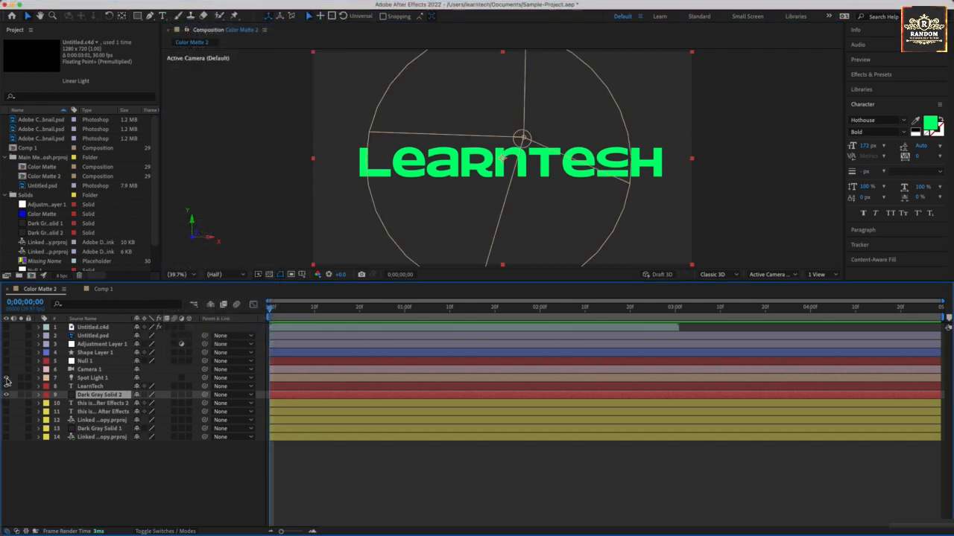
pyautogui.click(196, 238)
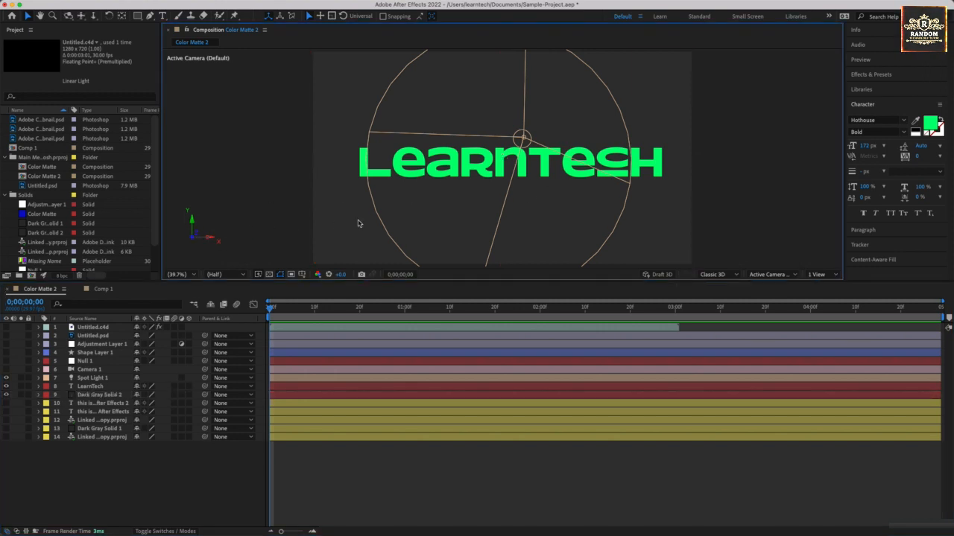
# Step: Save the project with the spot light's full outline in view
pyautogui.scroll(-3, 435, 199)
pyautogui.moveTo(521, 153); pyautogui.dragTo(476, 190)
pyautogui.press('super+s')
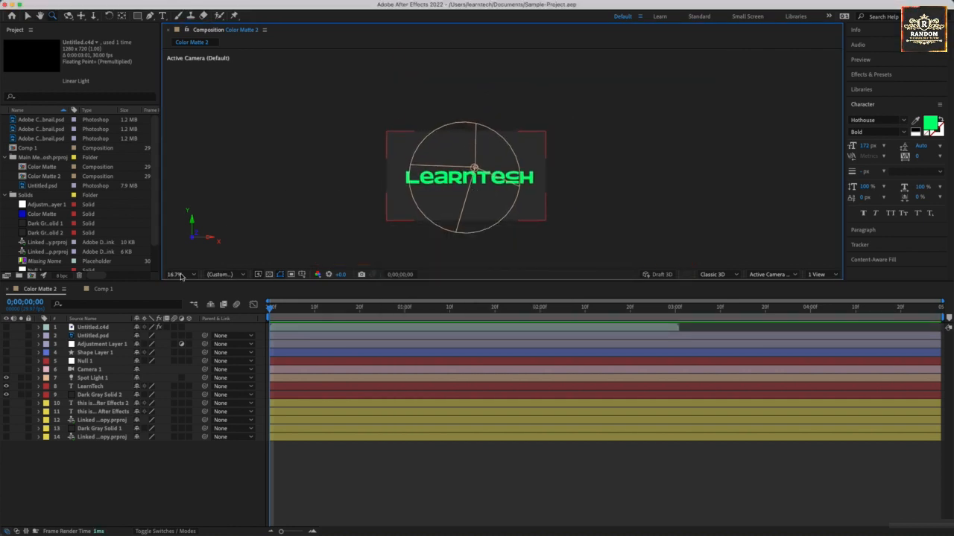
# Step: Turn on the visibility of the Camera 1 layer and move Spot Light 1 onto the middle of the LearnTech text
pyautogui.click(6, 369)
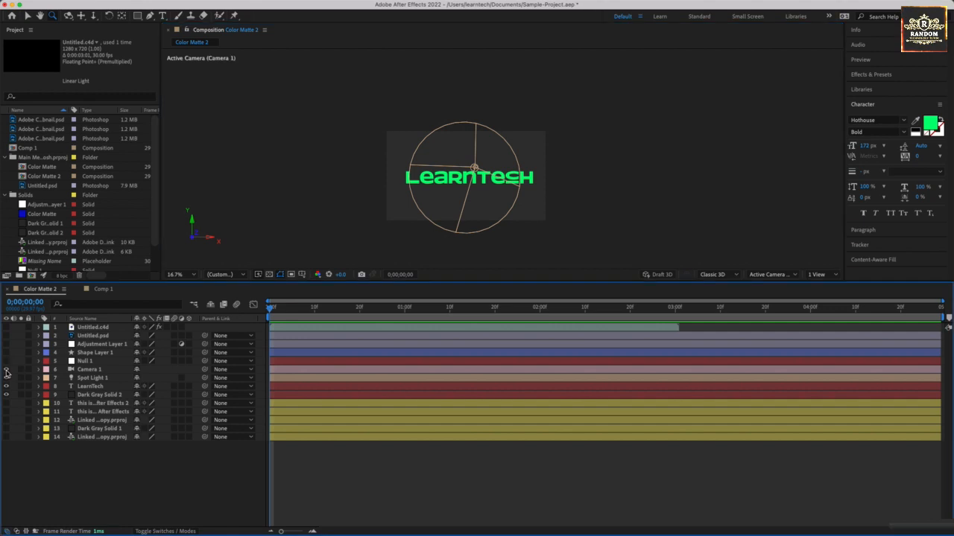
pyautogui.click(84, 372)
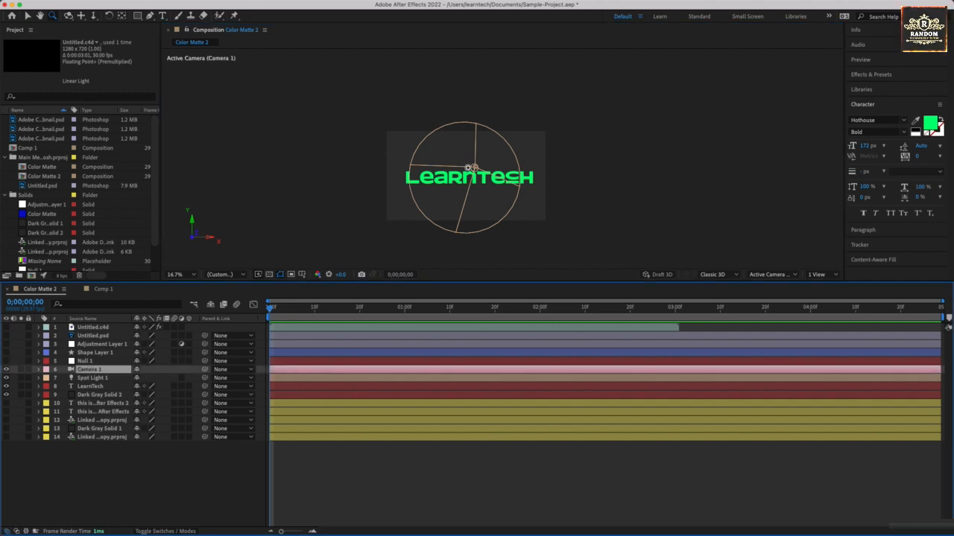
pyautogui.press('v')
pyautogui.moveTo(475, 167); pyautogui.dragTo(462, 128)
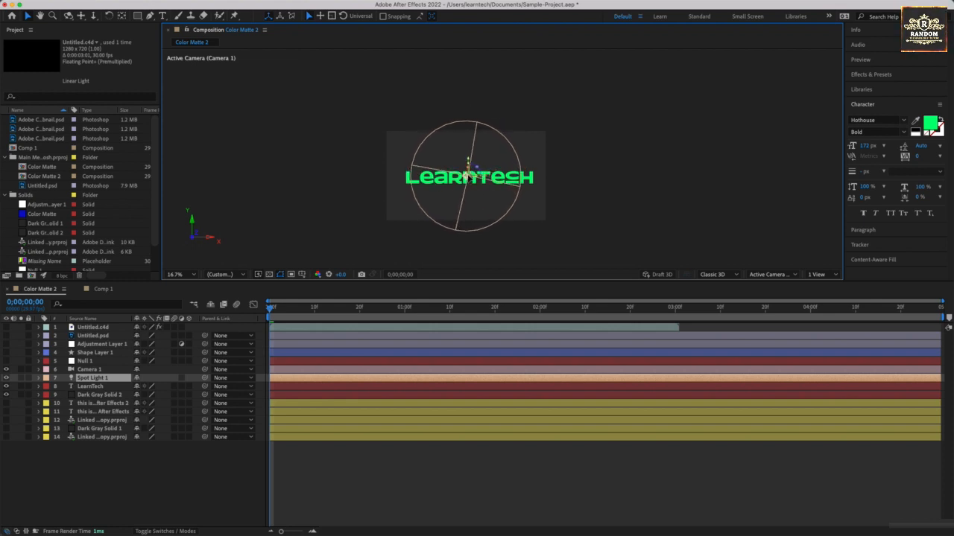
pyautogui.moveTo(468, 174)
pyautogui.mouseDown()
pyautogui.moveTo(469, 113)
pyautogui.moveTo(458, 100)
pyautogui.moveTo(461, 167)
pyautogui.moveTo(479, 190)
pyautogui.moveTo(466, 176)
pyautogui.moveTo(447, 196)
pyautogui.moveTo(464, 222)
pyautogui.moveTo(458, 232)
pyautogui.moveTo(465, 177)
pyautogui.mouseUp()
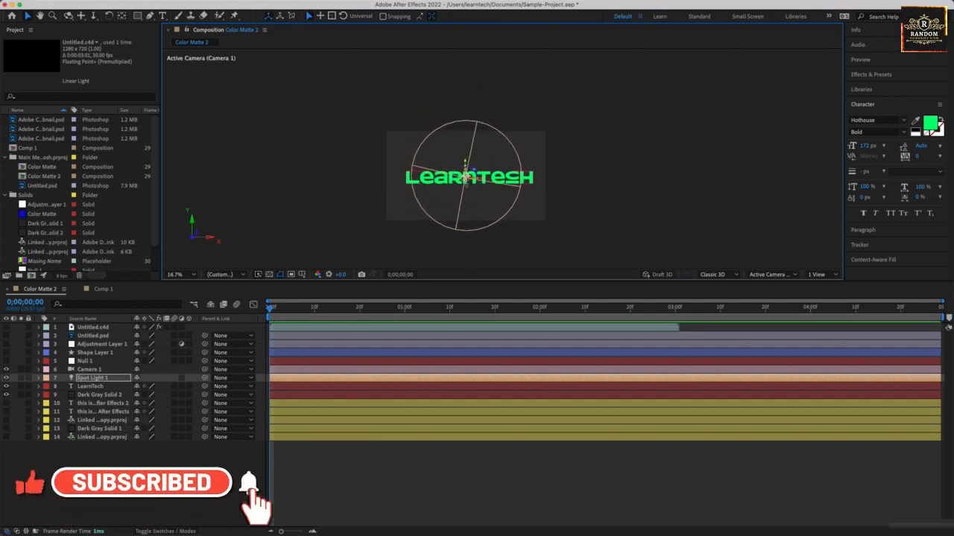
# Step: Turn on the visibility of the Null 1 layer and select it
pyautogui.click(7, 362)
pyautogui.click(85, 361)
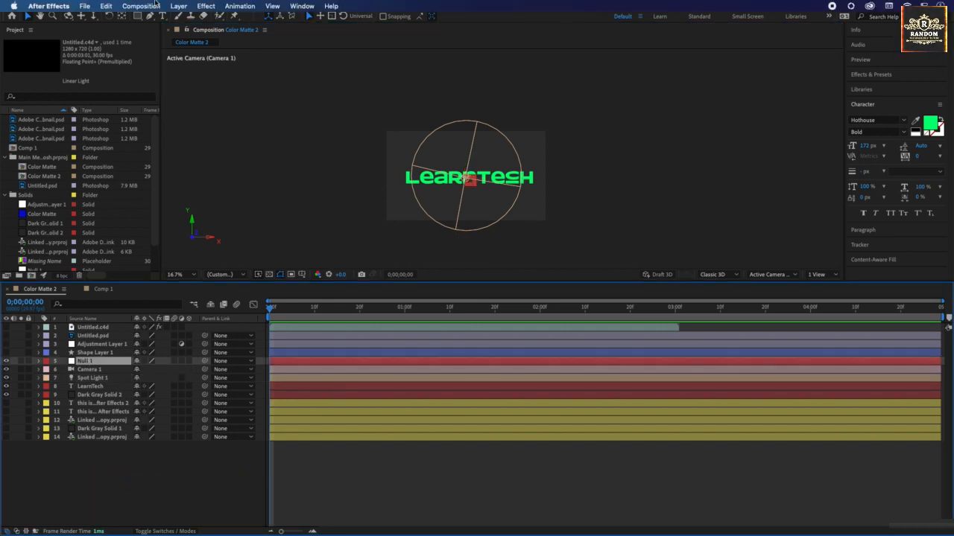
pyautogui.click(178, 6)
pyautogui.moveTo(190, 23)
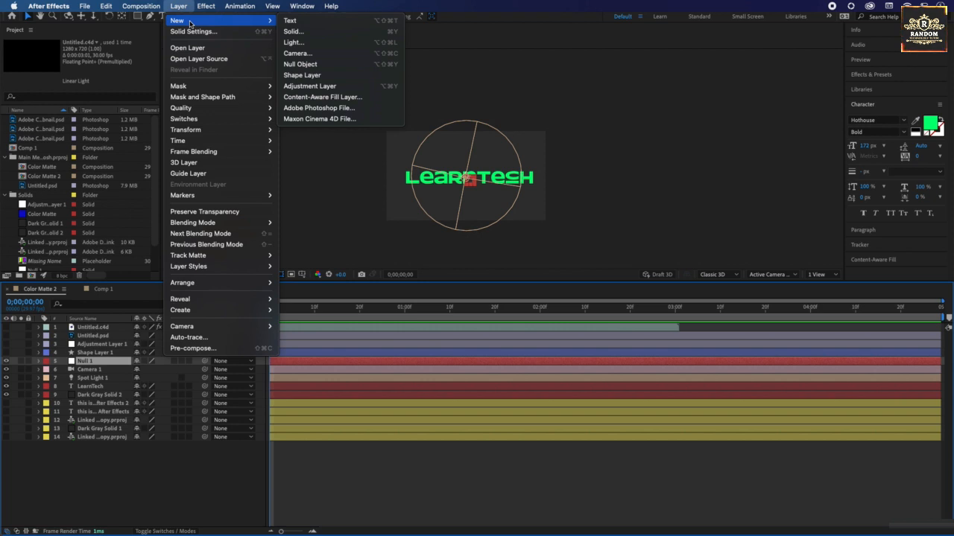
pyautogui.click(182, 6)
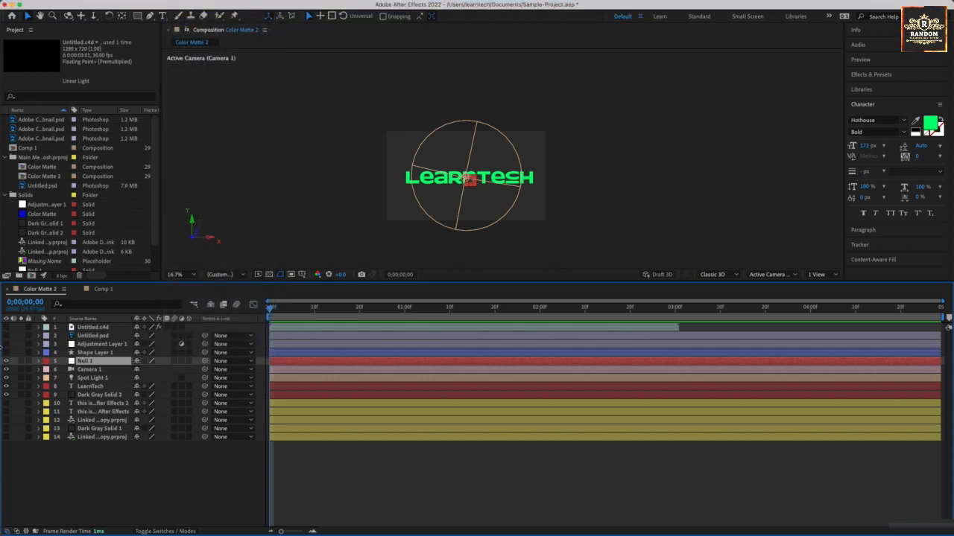
# Step: Turn on the visibility of Shape Layer 1 and select it
pyautogui.click(7, 353)
pyautogui.click(91, 353)
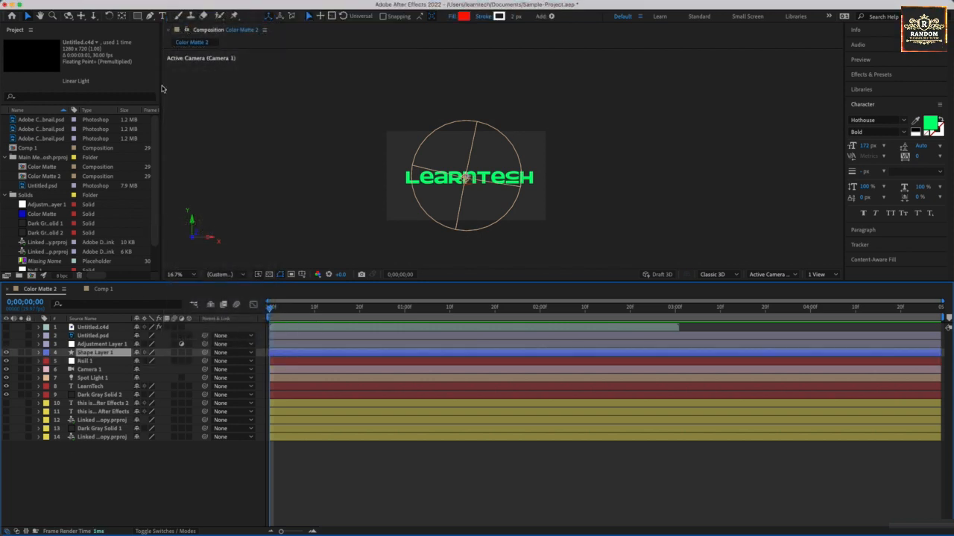
pyautogui.click(178, 6)
pyautogui.moveTo(197, 25)
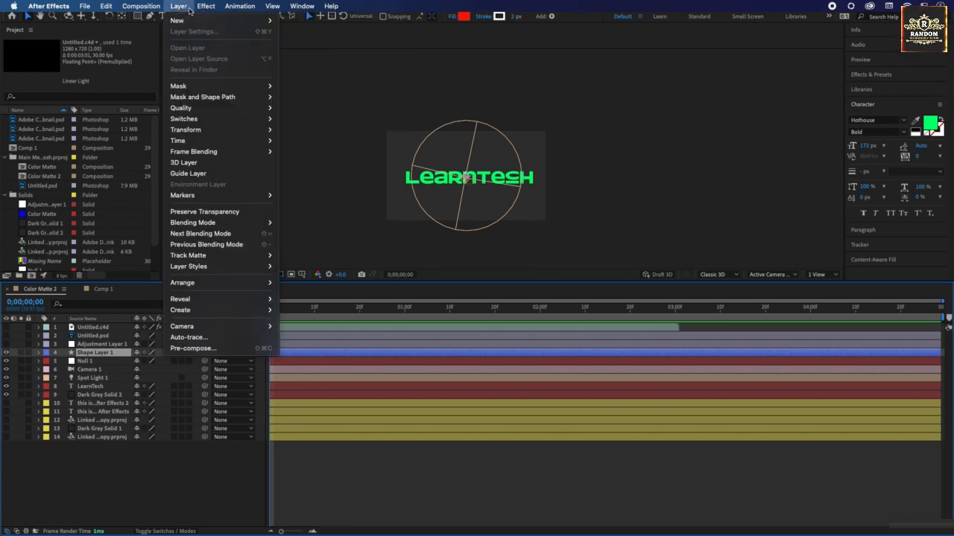
pyautogui.click(190, 7)
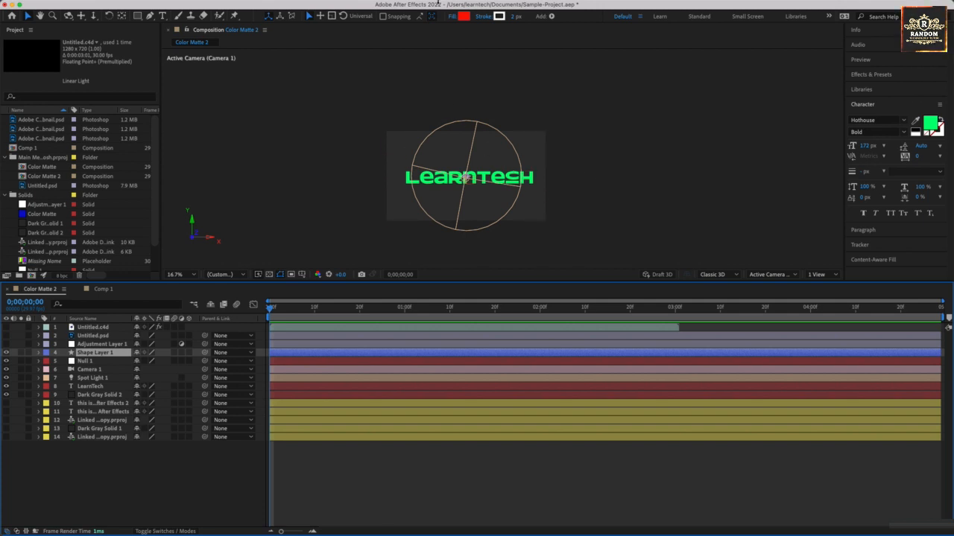
# Step: Change the shape fill color to blue, 0E00FF
pyautogui.click(463, 16)
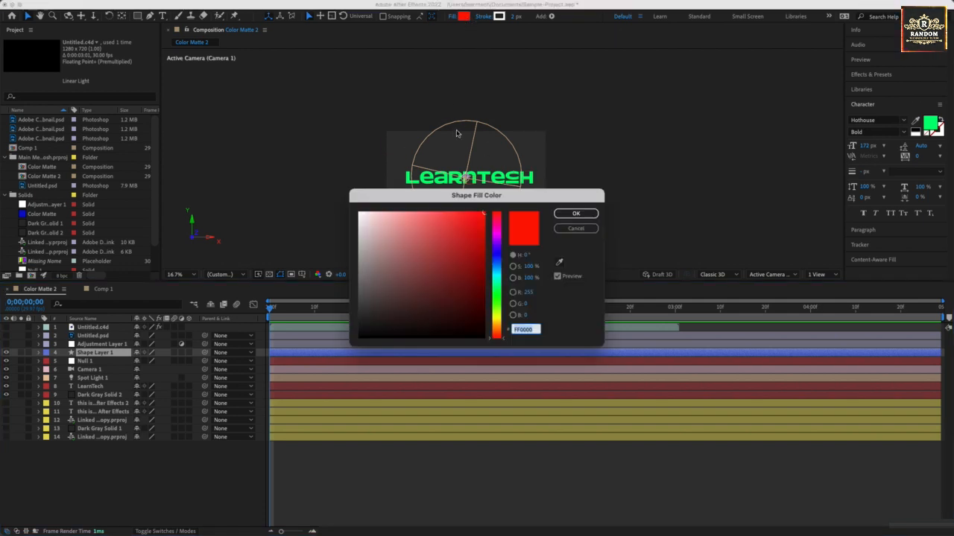
pyautogui.click(499, 258)
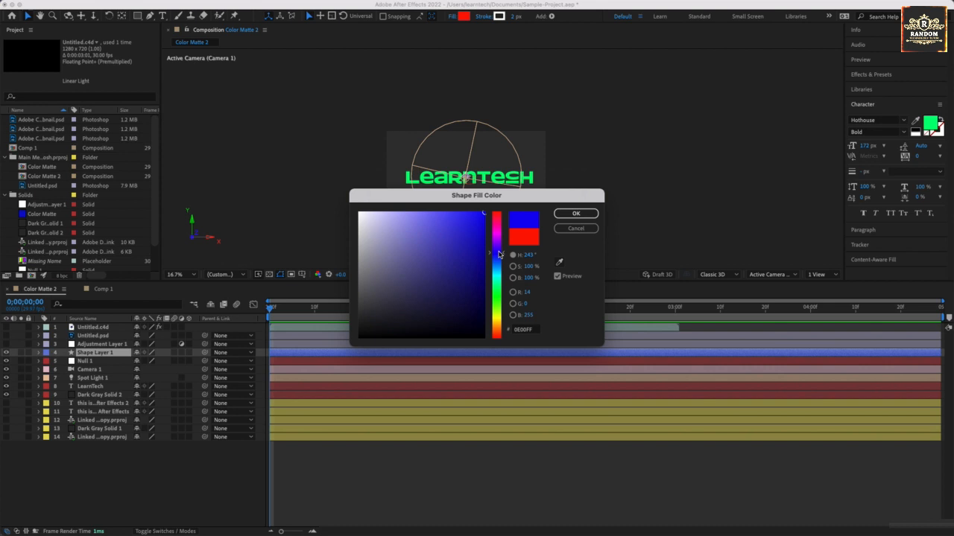
pyautogui.click(575, 214)
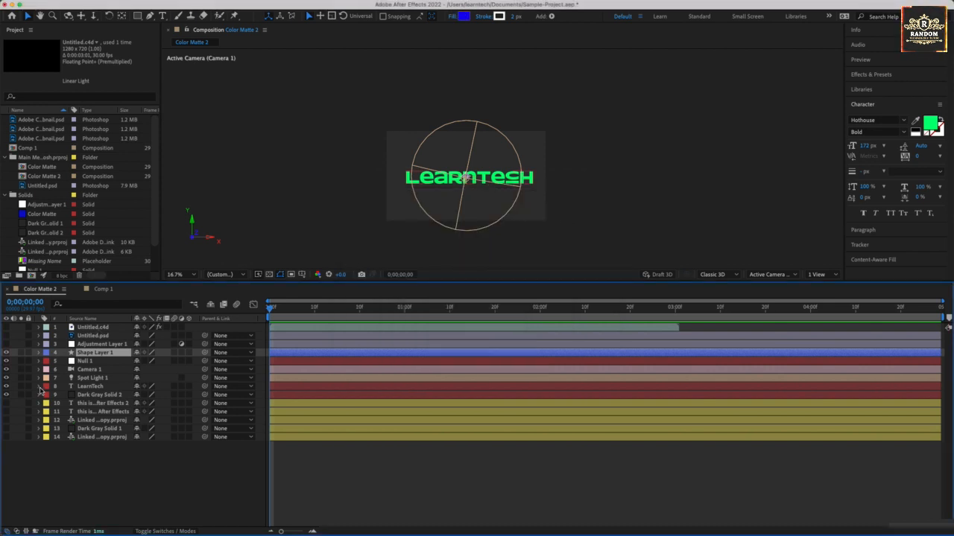
# Step: Toggle the Dark Gray Solid 2 layer's visibility off and on, and examine the middle of the LearnTech text up close
pyautogui.click(7, 395)
pyautogui.click(7, 394)
pyautogui.scroll(5, 456, 201)
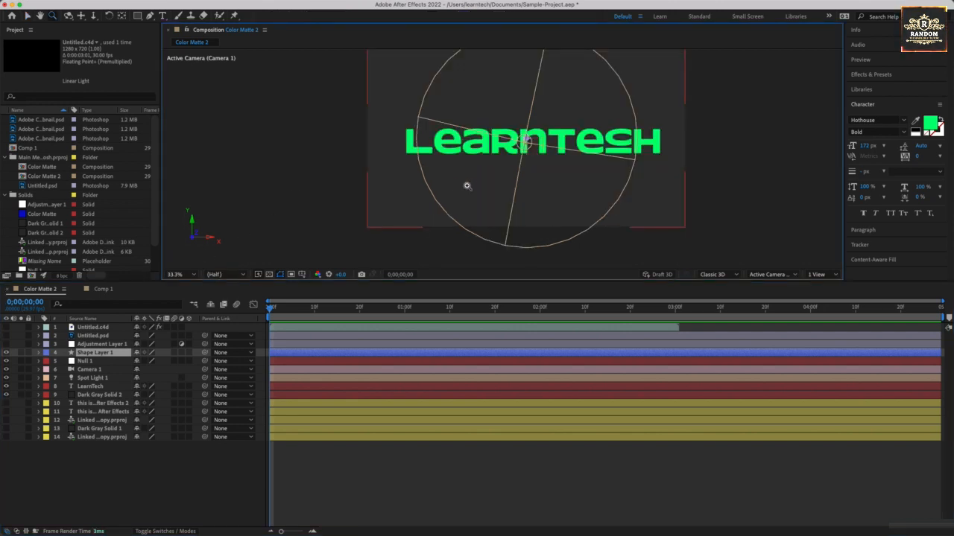
pyautogui.moveTo(491, 215); pyautogui.dragTo(475, 201)
pyautogui.press('z')
pyautogui.scroll(-3, 492, 168)
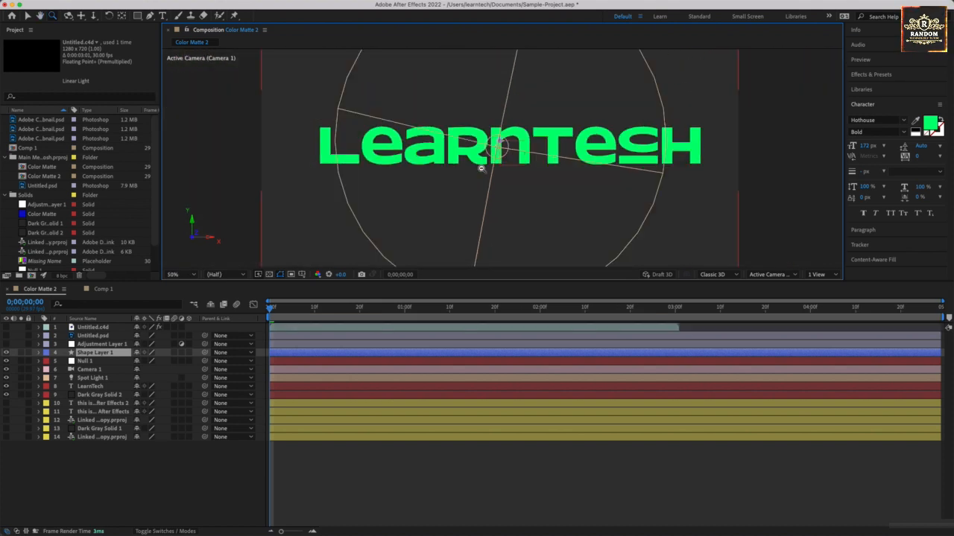
pyautogui.scroll(3, 471, 193)
pyautogui.scroll(-4, 487, 169)
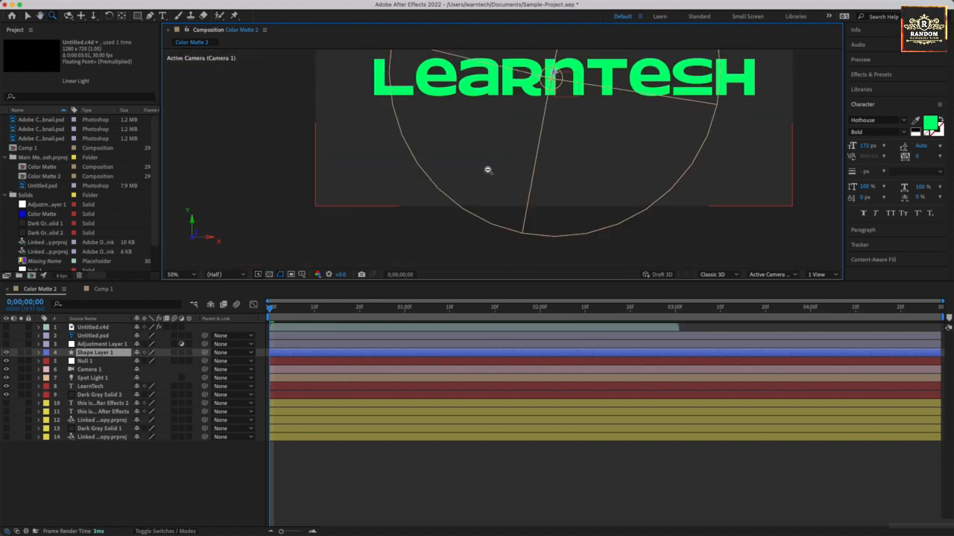
pyautogui.scroll(6, 496, 187)
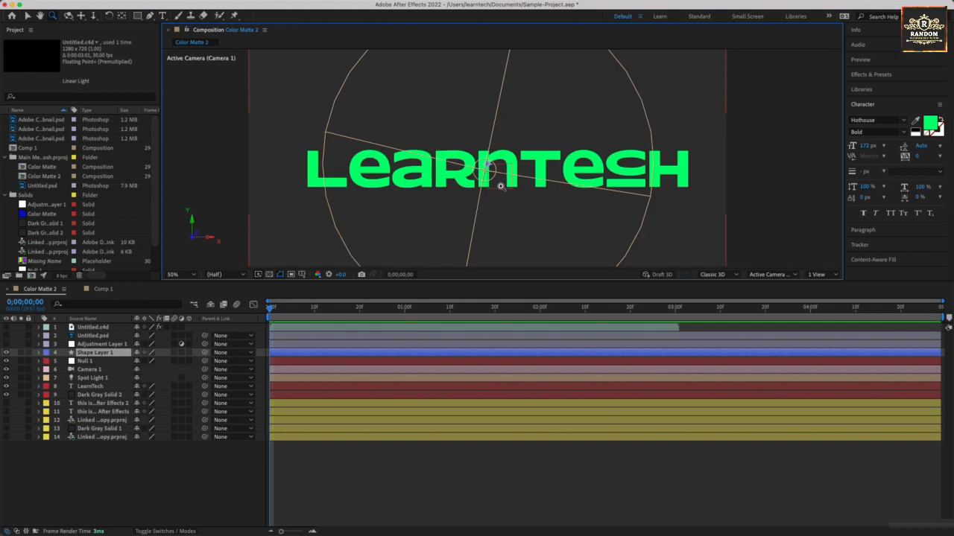
pyautogui.moveTo(498, 186); pyautogui.dragTo(379, 253)
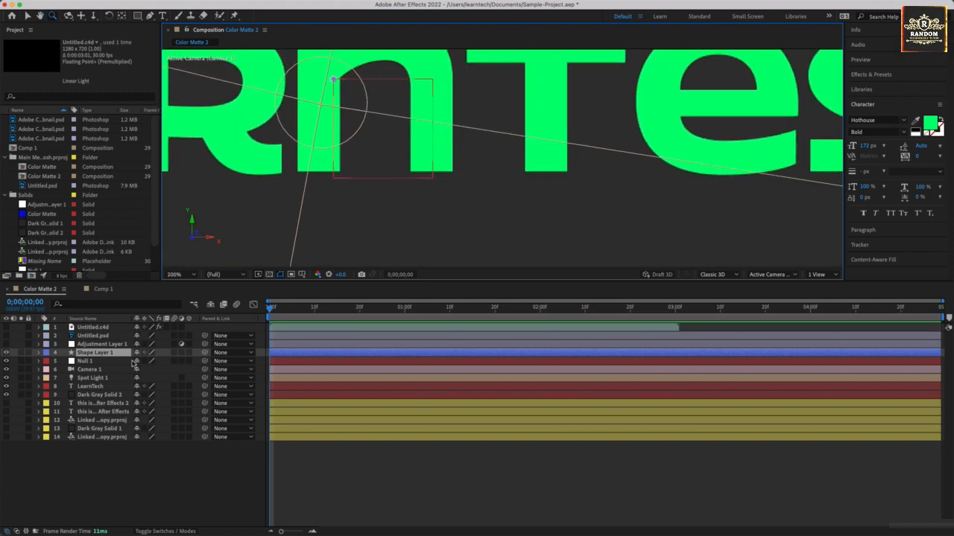
# Step: Move the Null 1 object off the text to an empty spot below the L of LearnTech, inside the frame
pyautogui.click(357, 169)
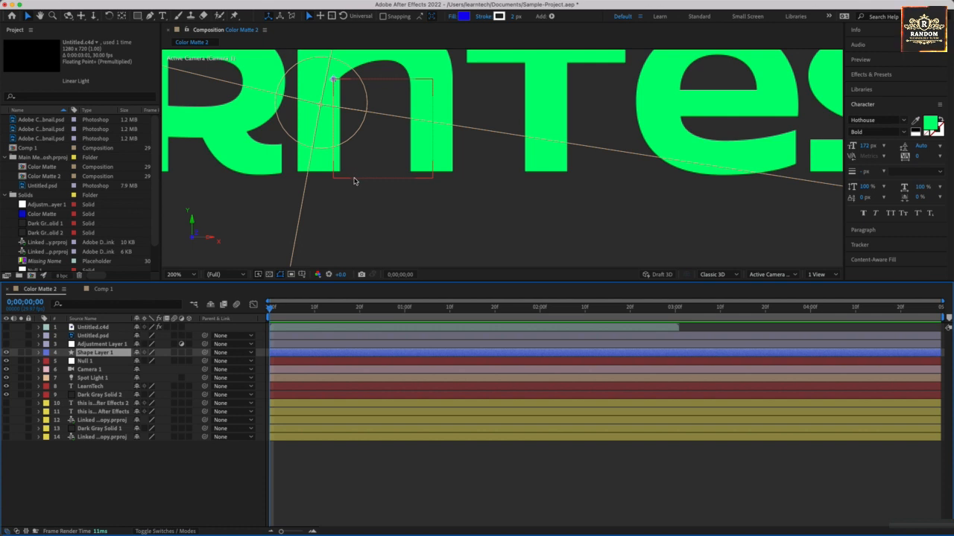
pyautogui.moveTo(354, 181); pyautogui.dragTo(241, 223)
pyautogui.press('z')
pyautogui.keyDown('alt'); pyautogui.click(319, 221); pyautogui.keyUp('alt')
pyautogui.keyDown('alt'); pyautogui.click(436, 204); pyautogui.keyUp('alt')
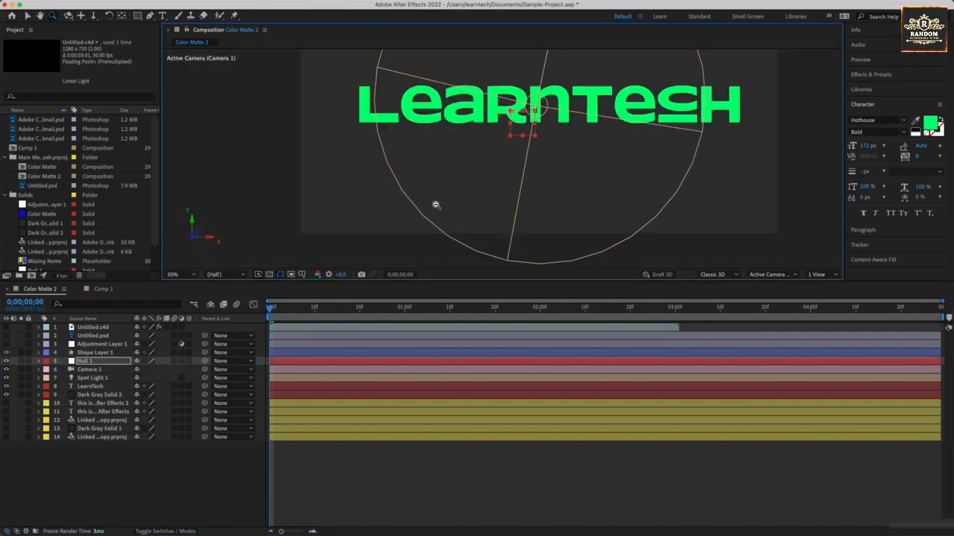
pyautogui.press('v')
pyautogui.moveTo(521, 123); pyautogui.dragTo(219, 173)
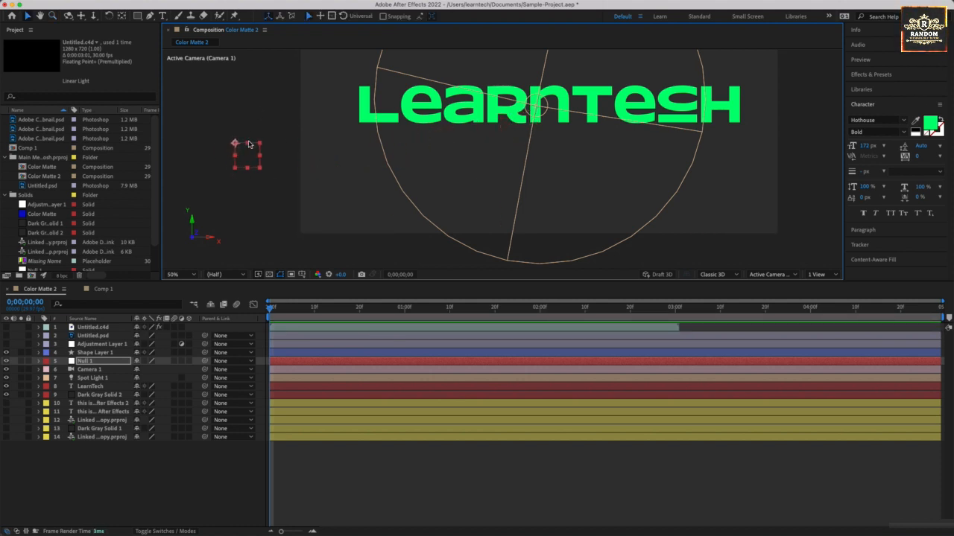
pyautogui.moveTo(253, 146); pyautogui.dragTo(347, 141)
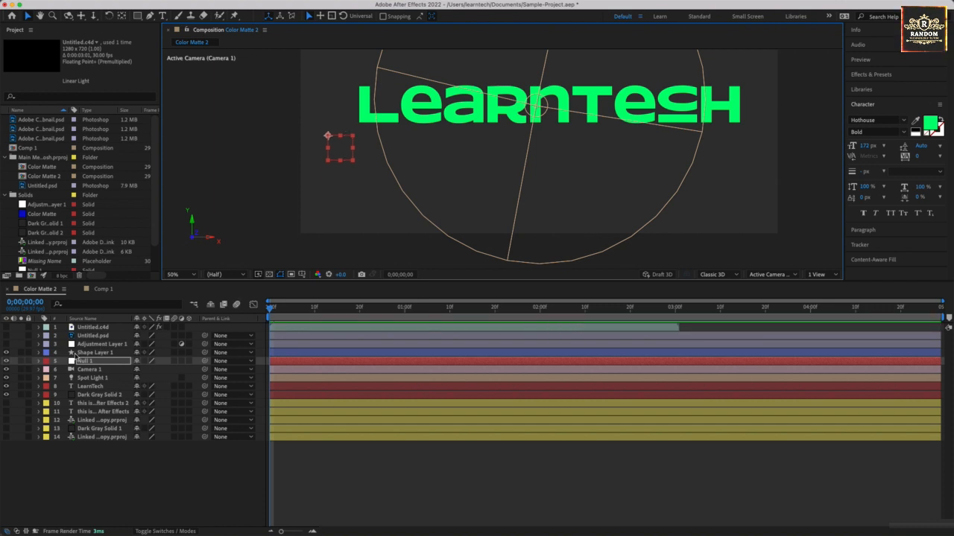
# Step: Turn on the visibility of Adjustment Layer 1 and select it
pyautogui.click(76, 352)
pyautogui.click(8, 345)
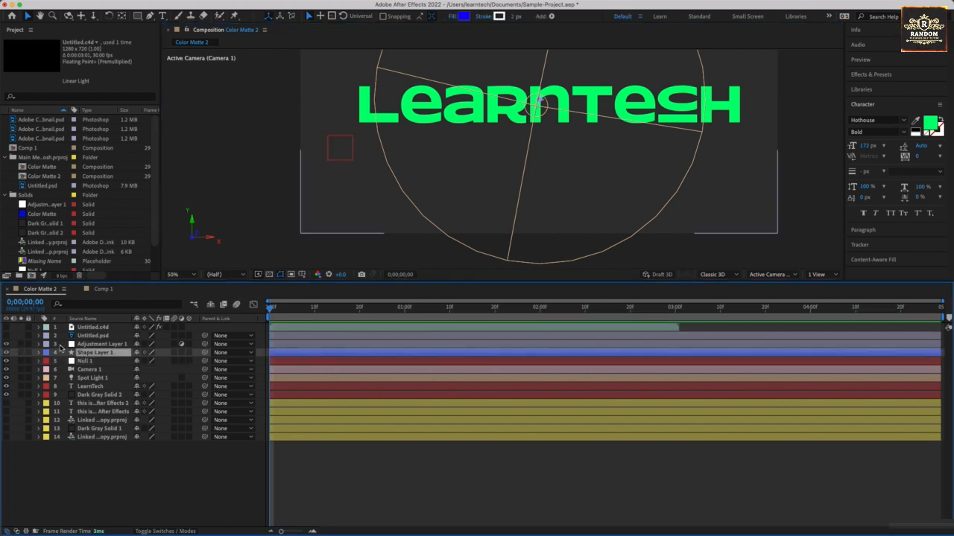
pyautogui.click(101, 345)
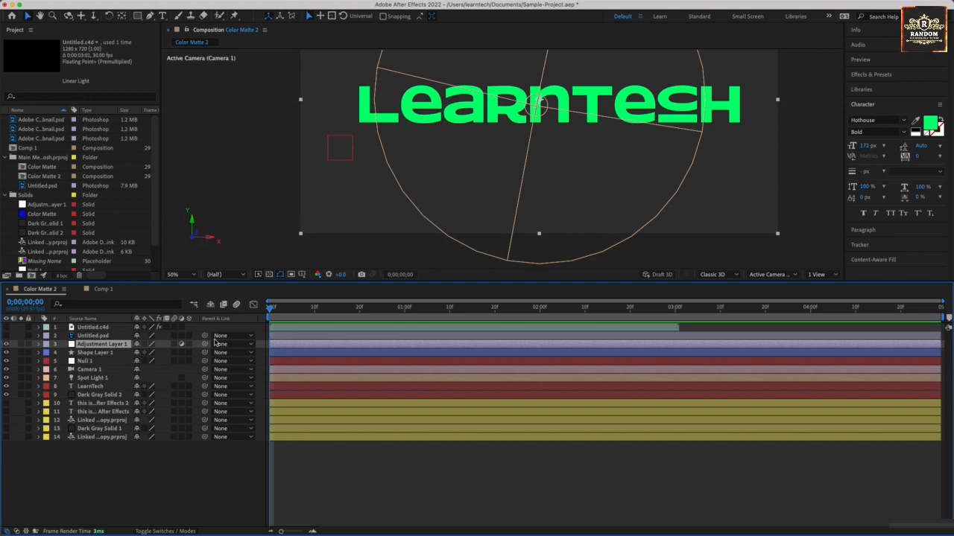
pyautogui.click(179, 5)
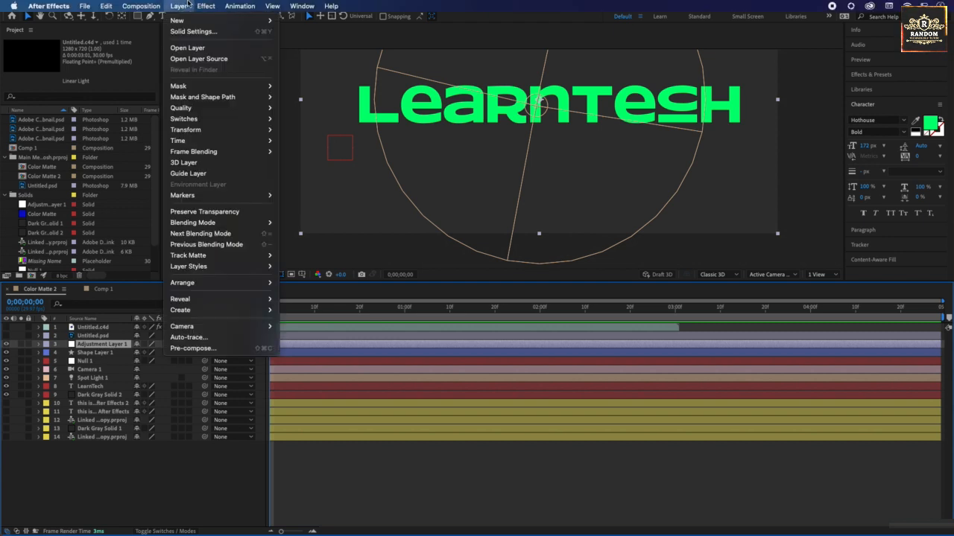
# Step: Change the solid color of Adjustment Layer 1 to dark red in its solid settings
pyautogui.moveTo(185, 21)
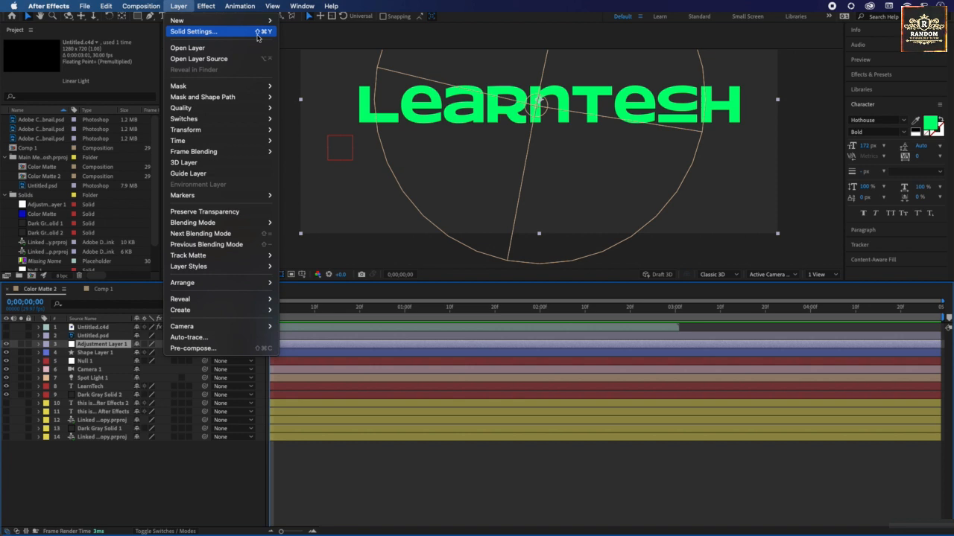
pyautogui.moveTo(223, 21)
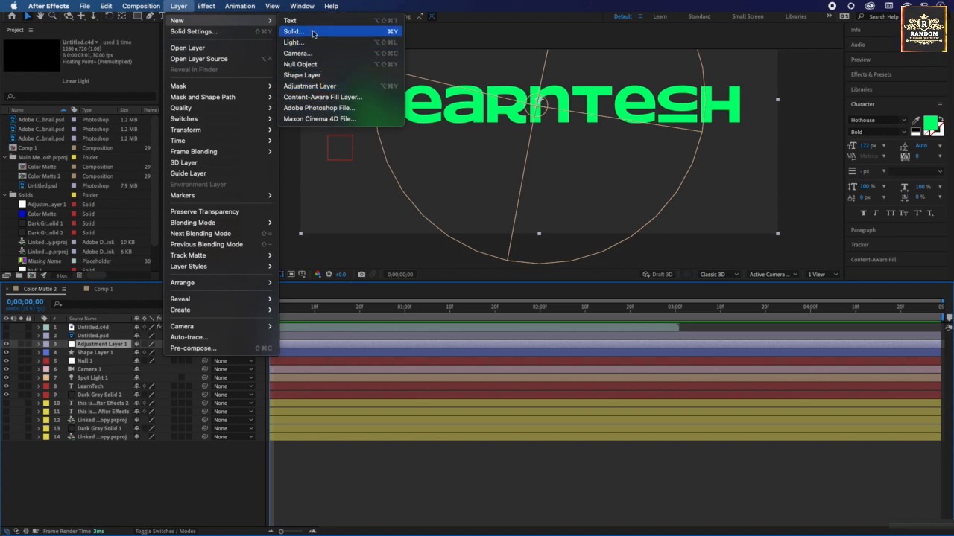
pyautogui.click(212, 33)
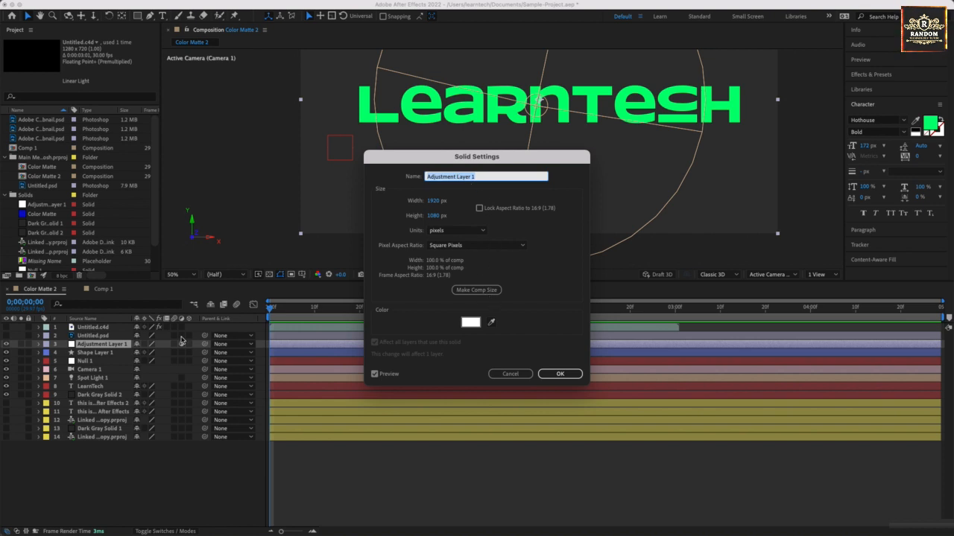
pyautogui.click(470, 322)
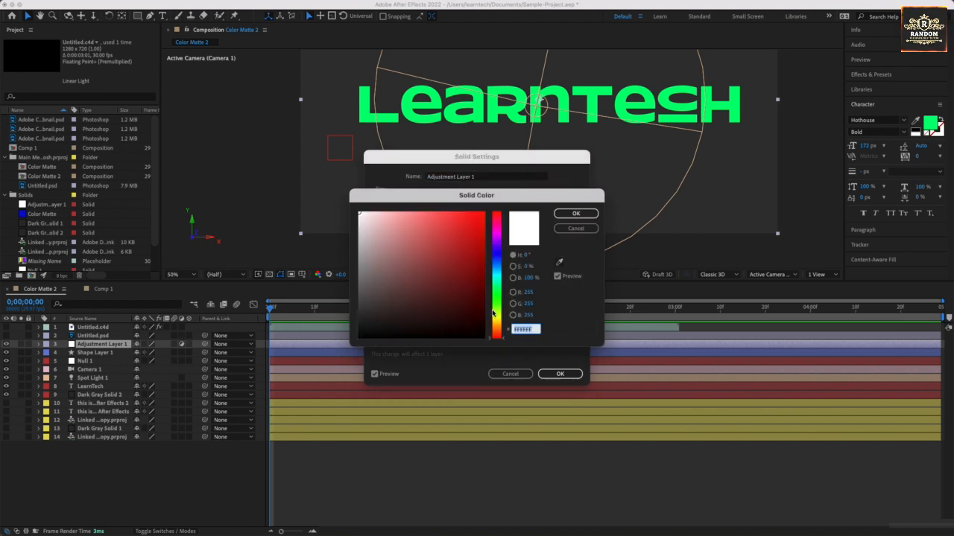
pyautogui.click(467, 274)
pyautogui.moveTo(452, 309); pyautogui.dragTo(480, 293)
pyautogui.click(575, 214)
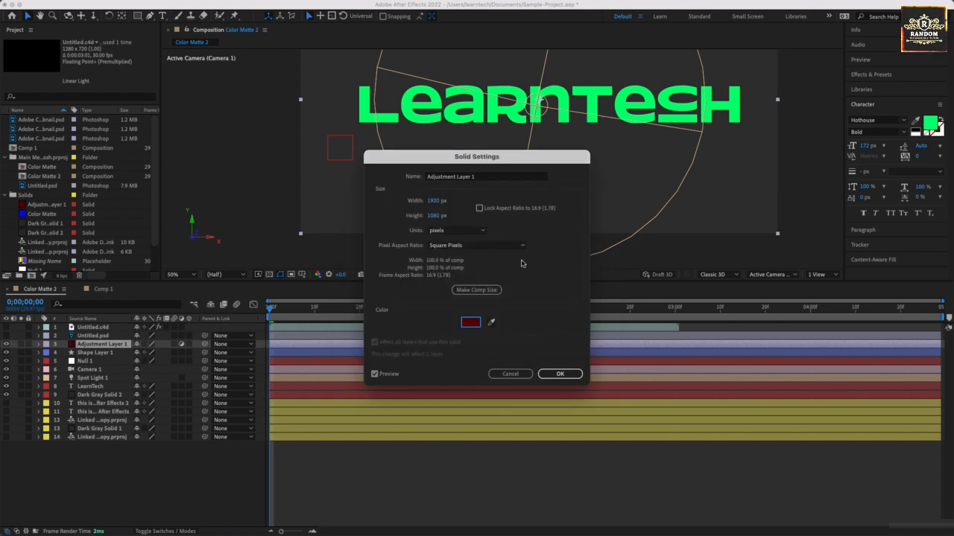
pyautogui.click(555, 374)
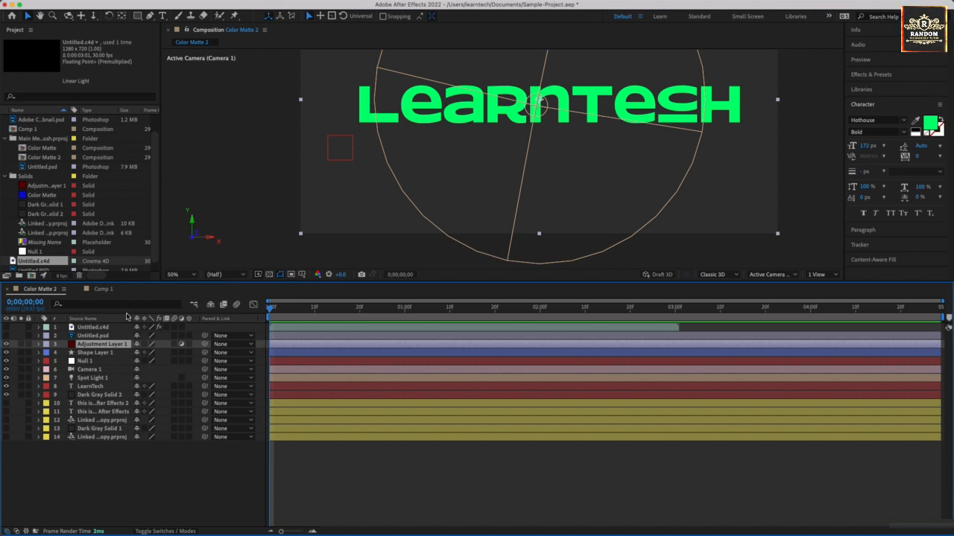
# Step: Add a new mask to Adjustment Layer 1 and turn its path into a RotoBezier
pyautogui.moveTo(242, 4)
pyautogui.click(181, 6)
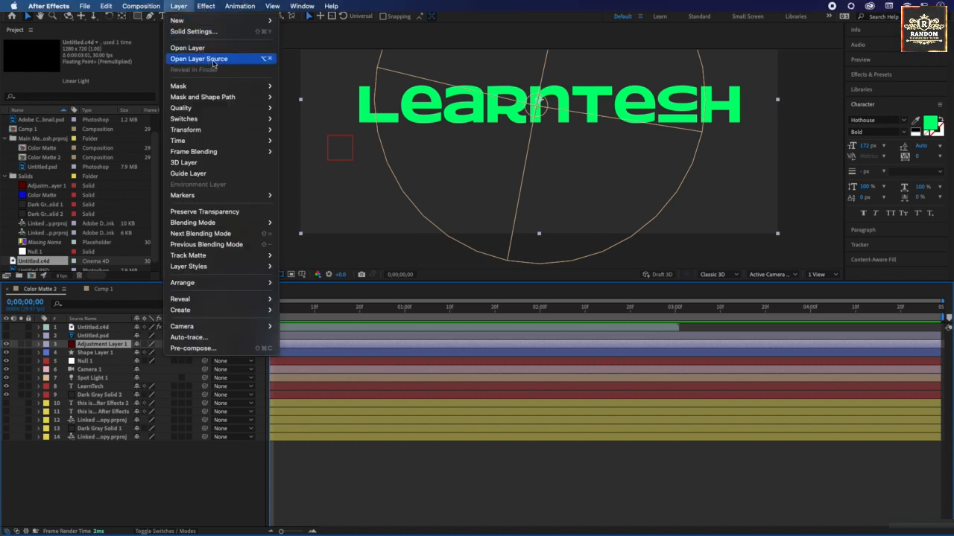
pyautogui.moveTo(227, 87)
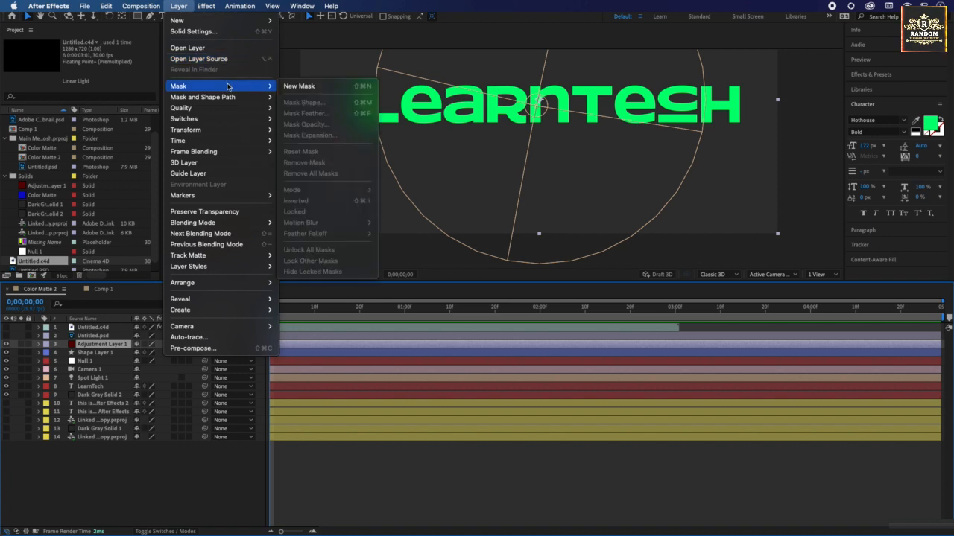
pyautogui.click(299, 87)
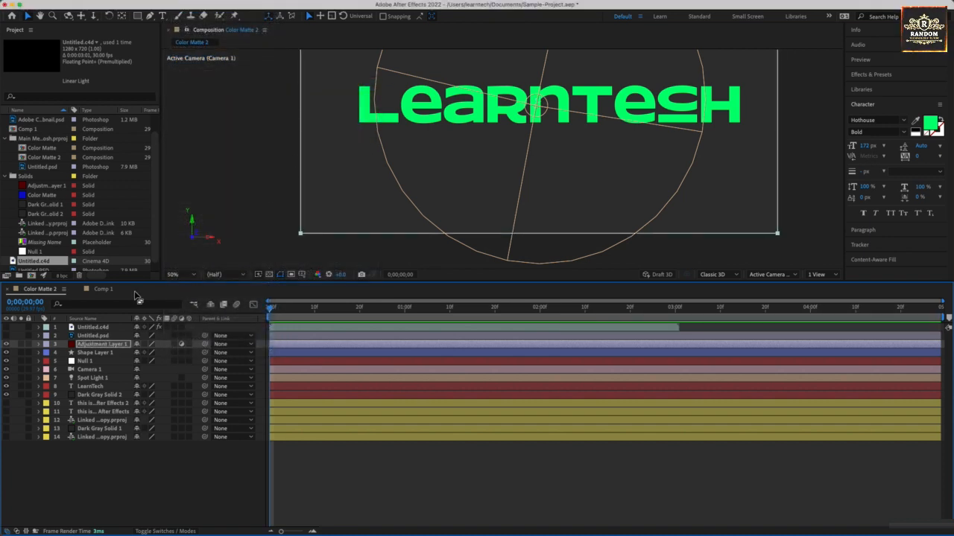
pyautogui.click(183, 7)
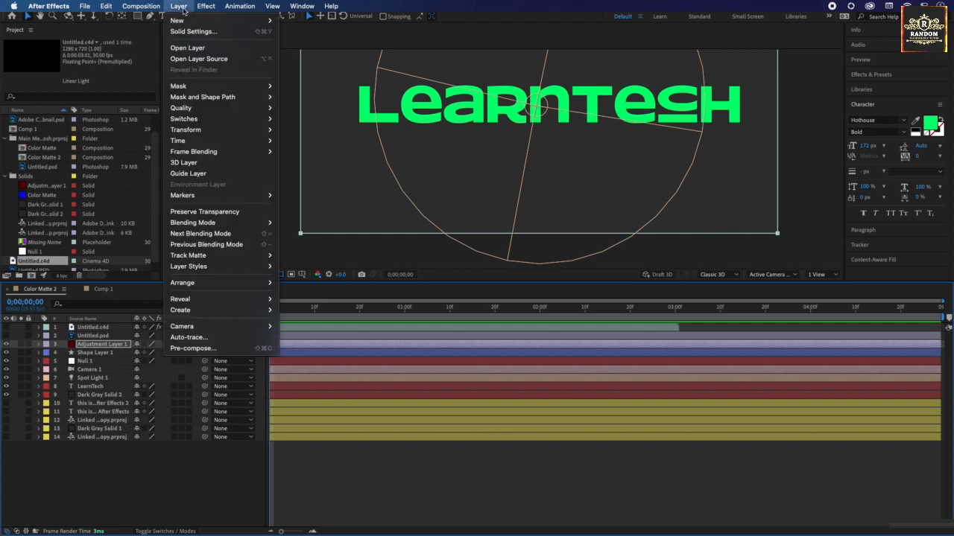
pyautogui.moveTo(204, 105)
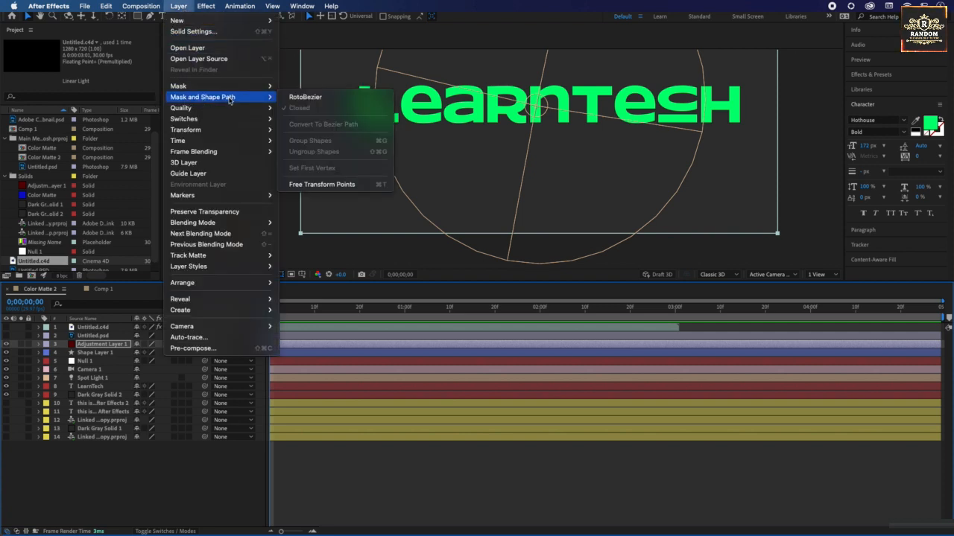
pyautogui.click(324, 102)
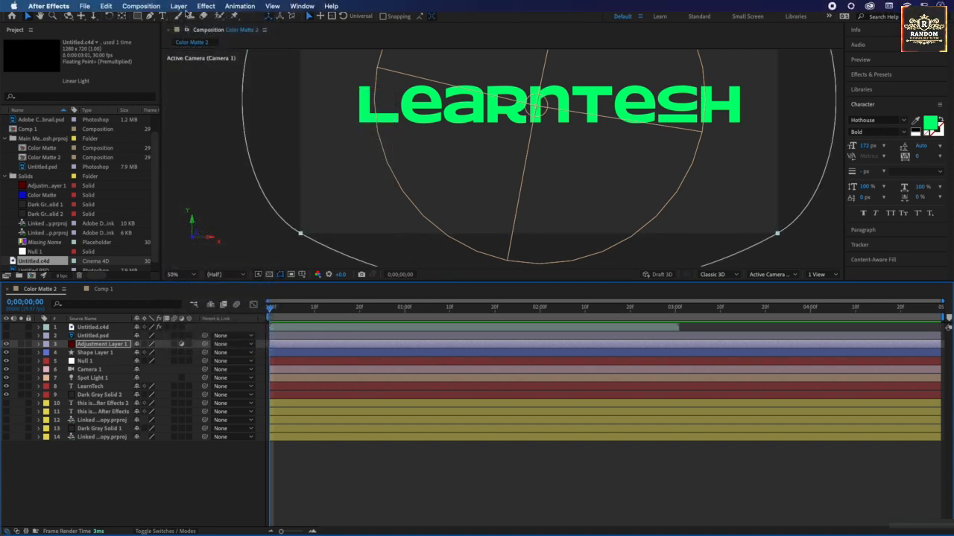
# Step: Free-transform the mask points on Adjustment Layer 1, pulling the mask's left edge slightly inward toward the frame
pyautogui.click(186, 9)
pyautogui.moveTo(214, 98)
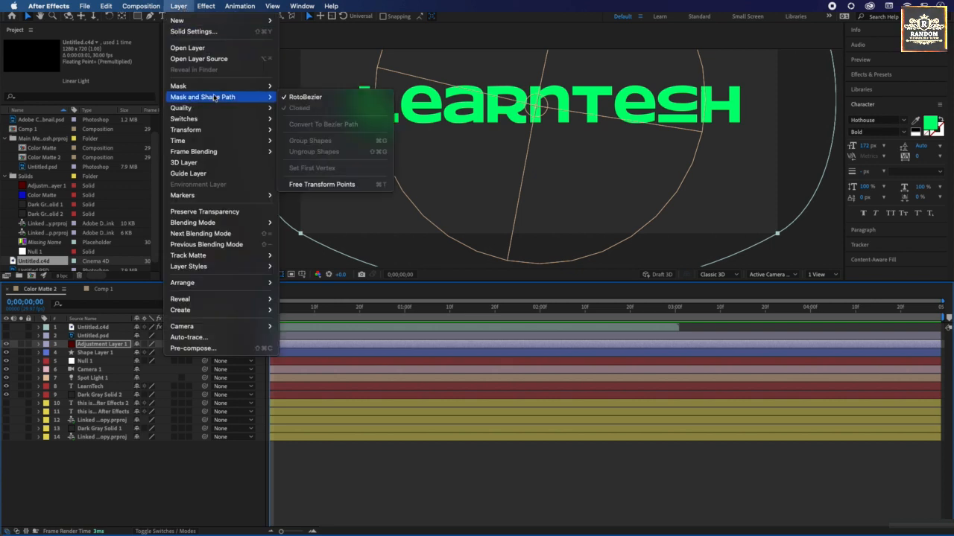
pyautogui.click(314, 187)
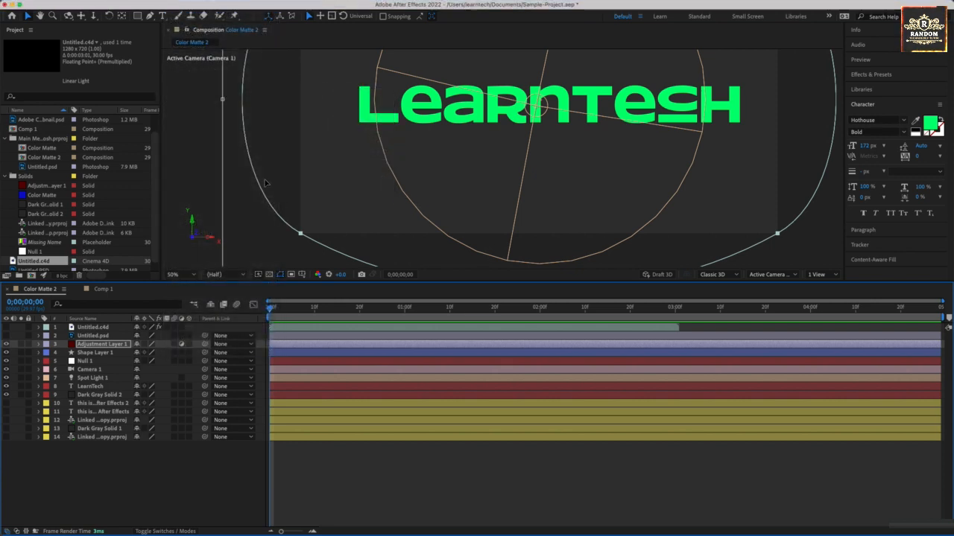
pyautogui.moveTo(223, 101); pyautogui.dragTo(256, 107)
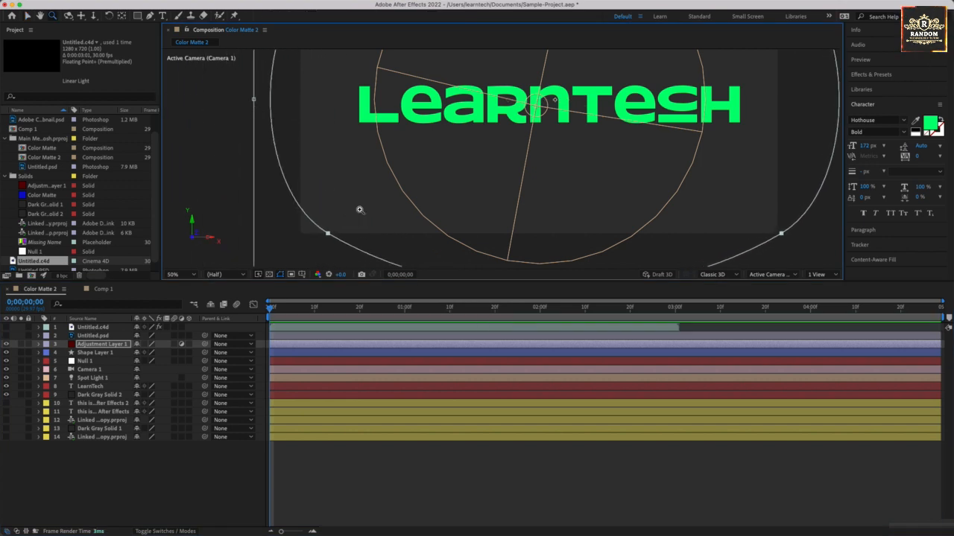
pyautogui.press(',')
pyautogui.press(',')
pyautogui.press(',')
pyautogui.press(',')
pyautogui.moveTo(543, 140); pyautogui.dragTo(355, 171)
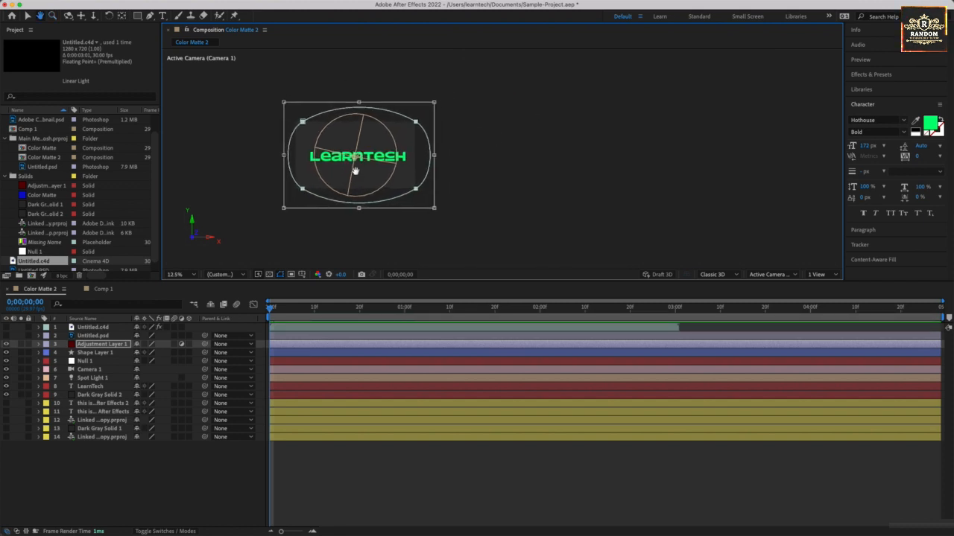
pyautogui.moveTo(168, 4)
pyautogui.press('Return')
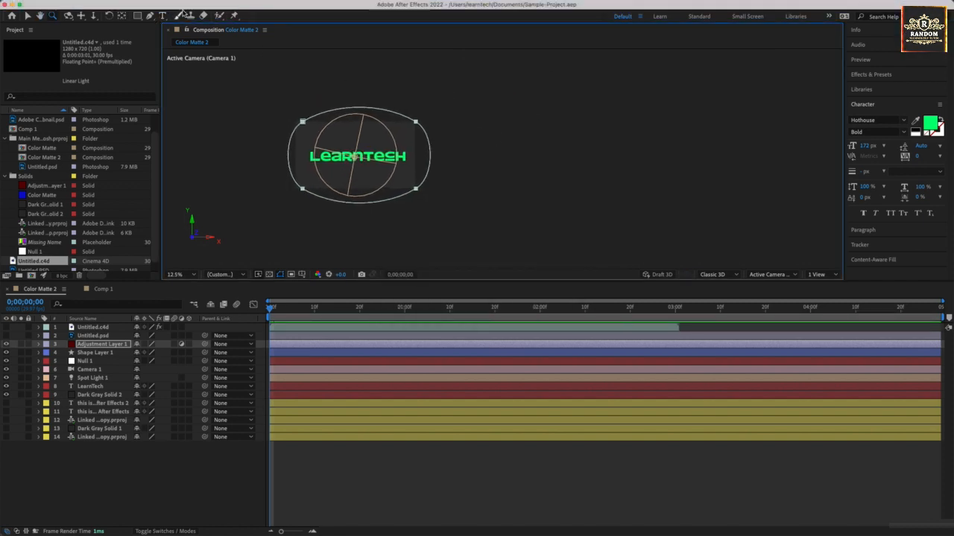
# Step: Add a layer marker at the start of Adjustment Layer 1, at 0;00;00;00
pyautogui.click(183, 5)
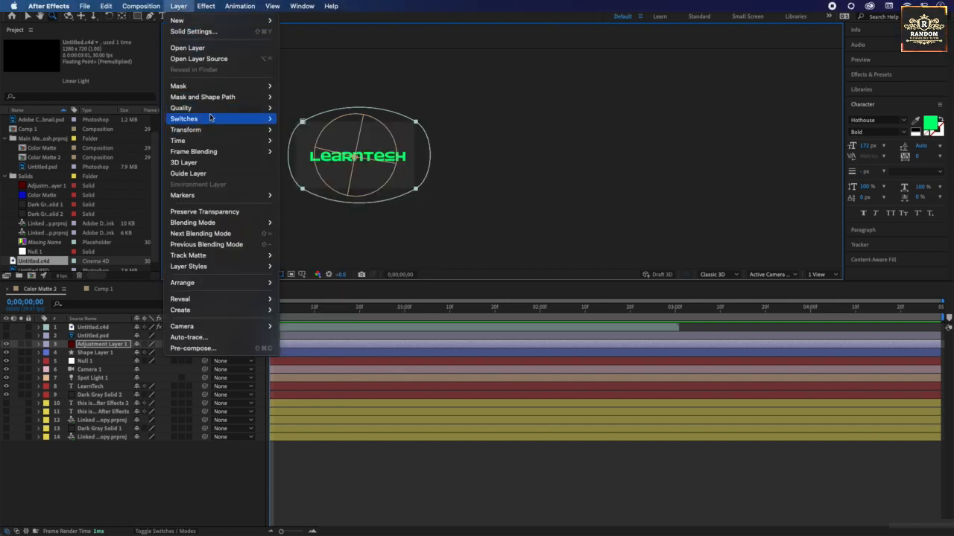
pyautogui.moveTo(213, 109)
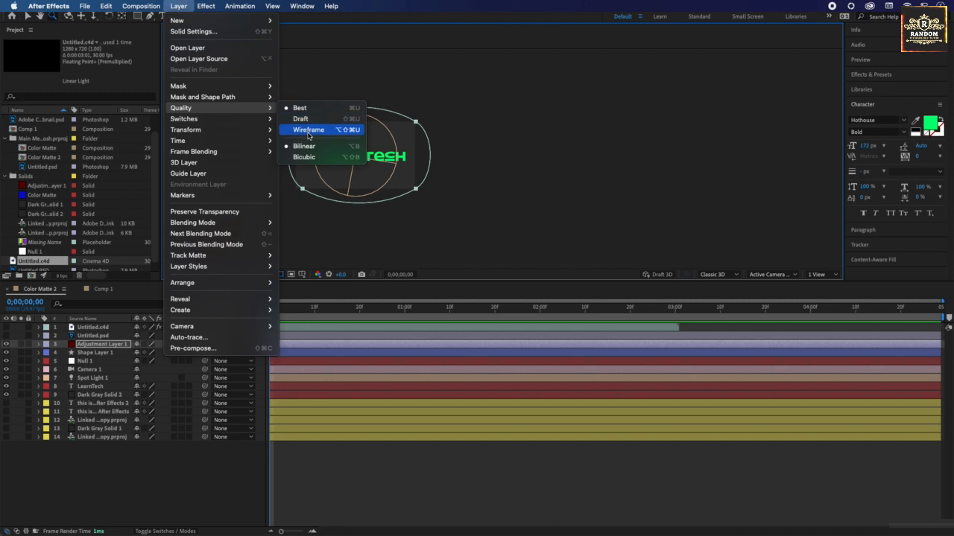
pyautogui.moveTo(243, 122)
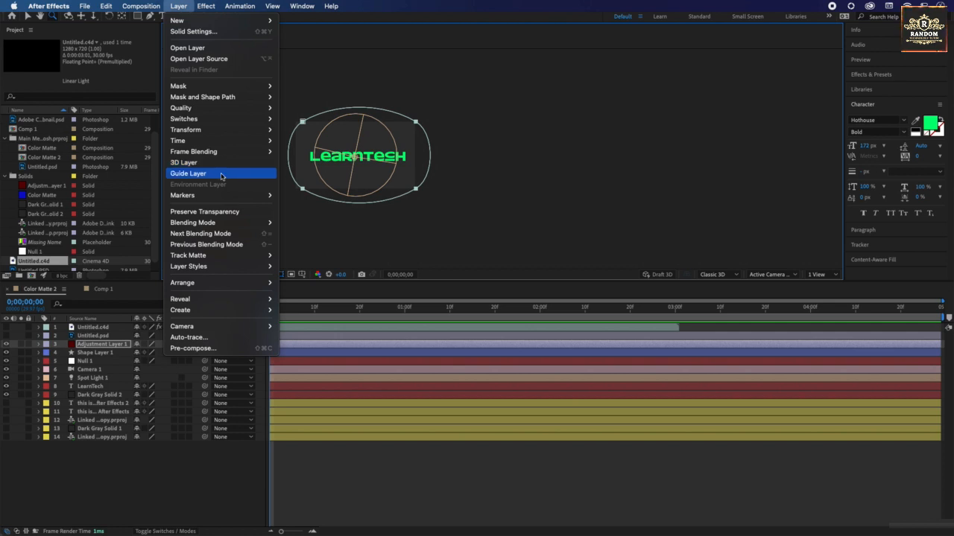
pyautogui.moveTo(221, 199)
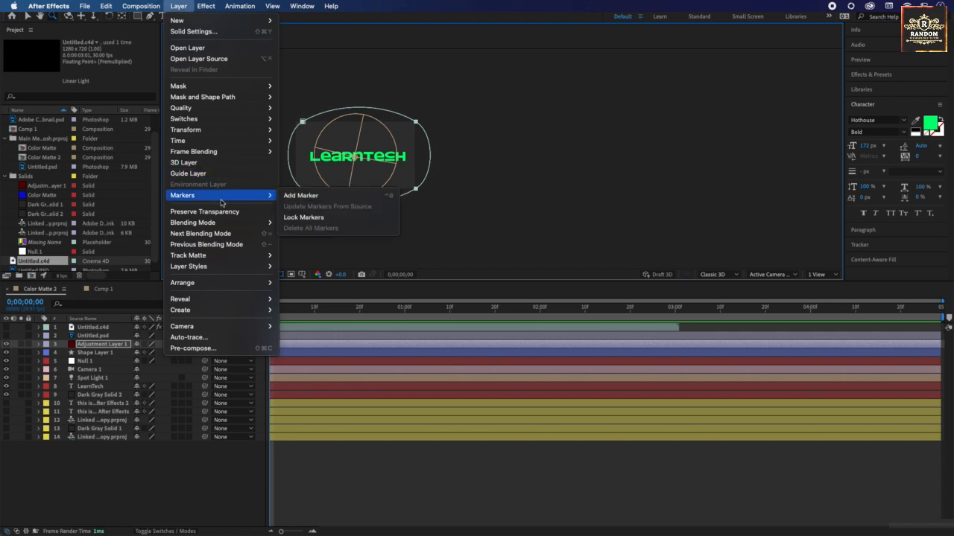
pyautogui.click(297, 198)
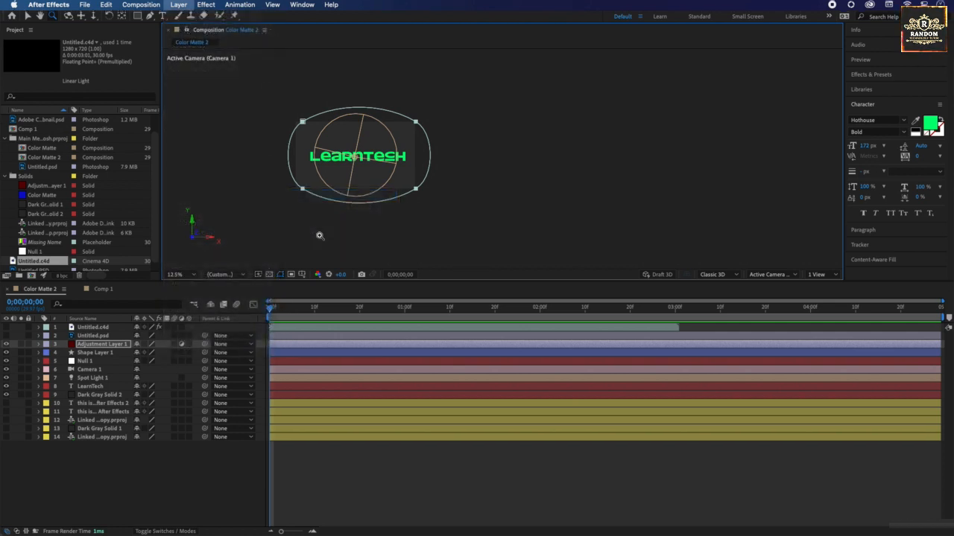
# Step: Add two more markers to Adjustment Layer 1, at 0;00;00;23 and 0;00;01;25
pyautogui.click(373, 307)
pyautogui.click(185, 6)
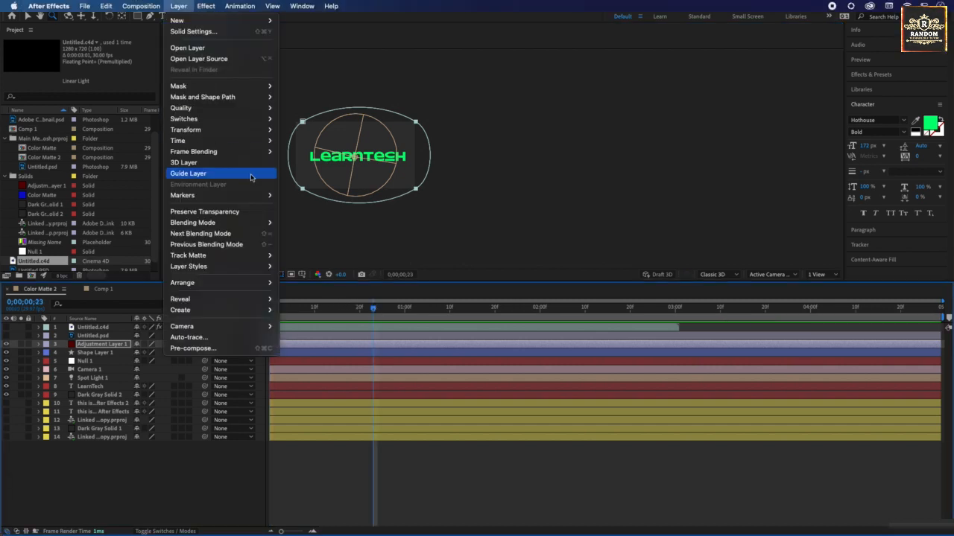
pyautogui.moveTo(224, 196)
pyautogui.click(298, 196)
pyautogui.click(517, 307)
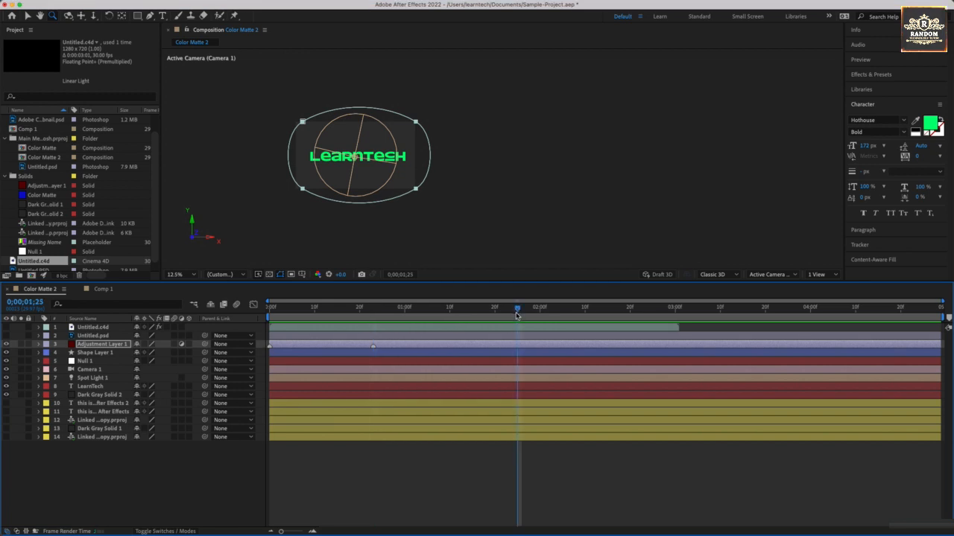
pyautogui.click(179, 6)
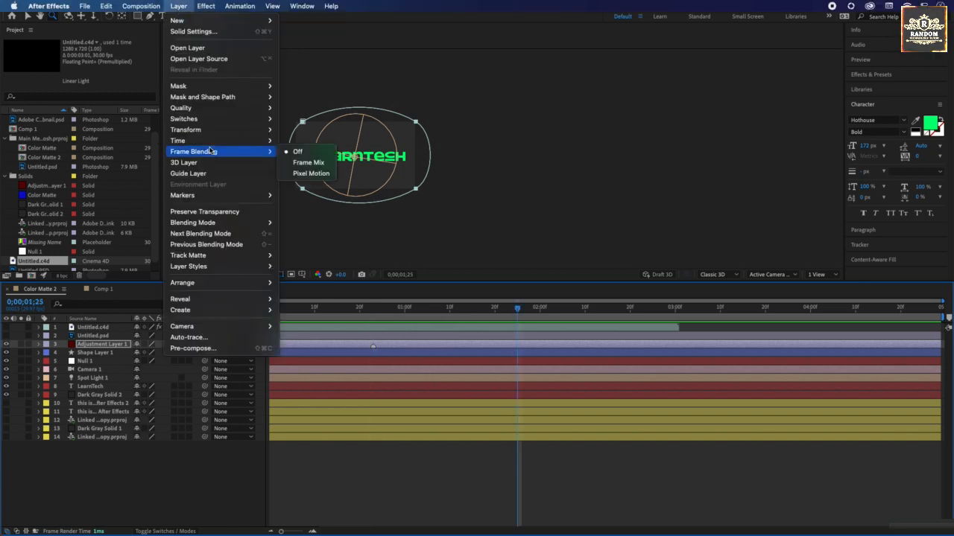
pyautogui.moveTo(246, 195)
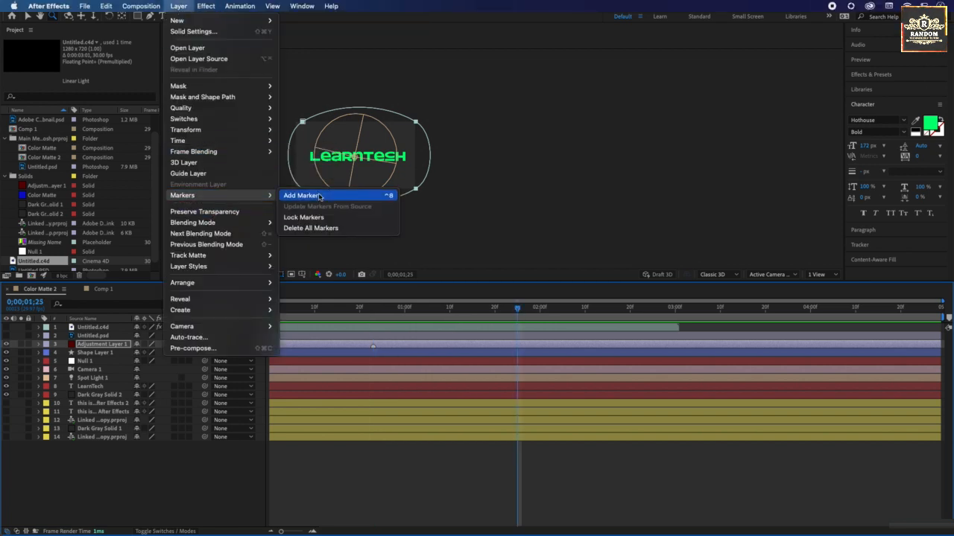
pyautogui.click(319, 196)
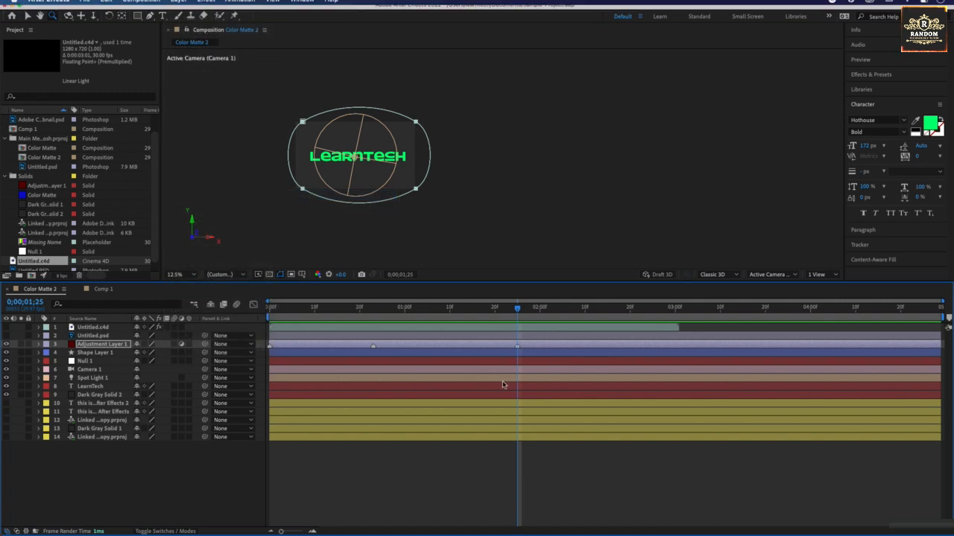
# Step: Set the blending mode of Adjustment Layer 1 to Soft Light and inspect the LearnTech text up close
pyautogui.click(179, 6)
pyautogui.moveTo(191, 222)
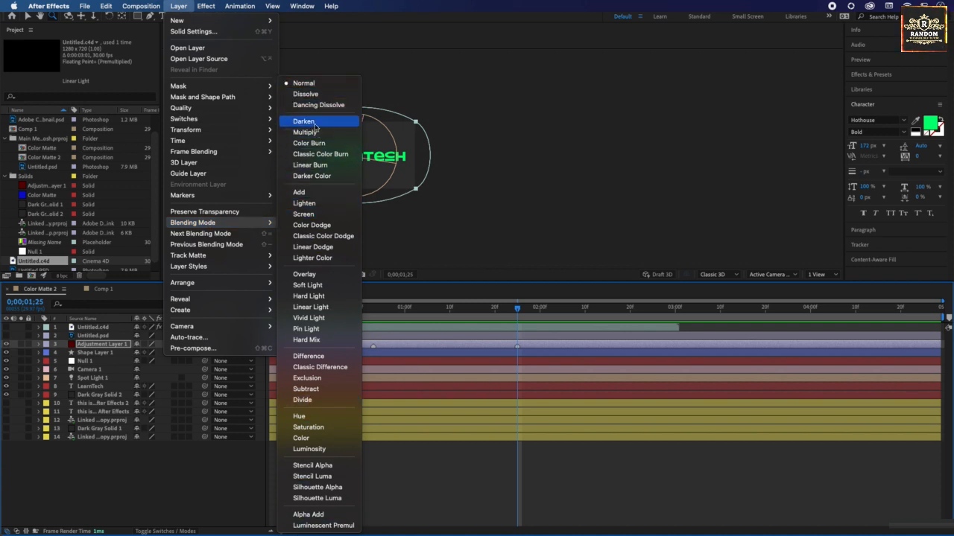
pyautogui.click(313, 286)
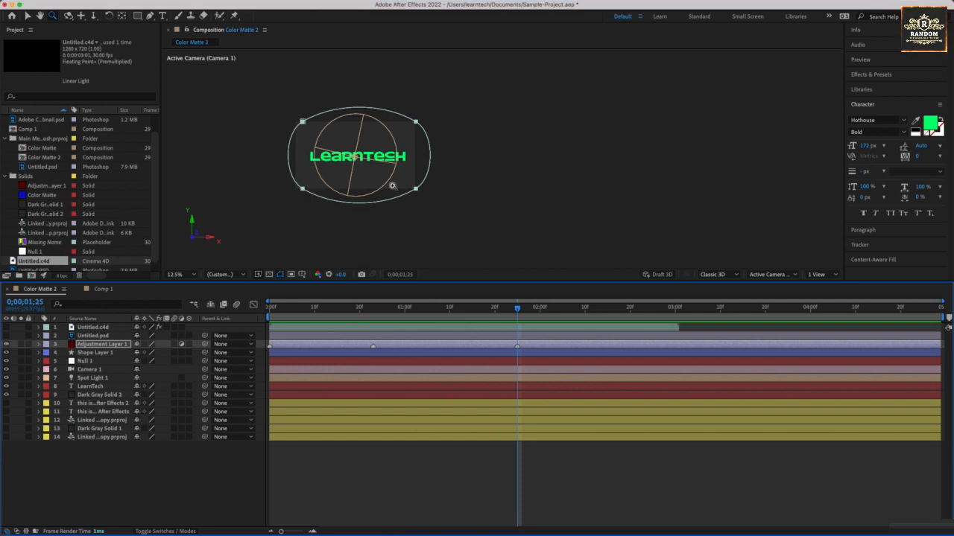
pyautogui.click(361, 158)
pyautogui.click(474, 163)
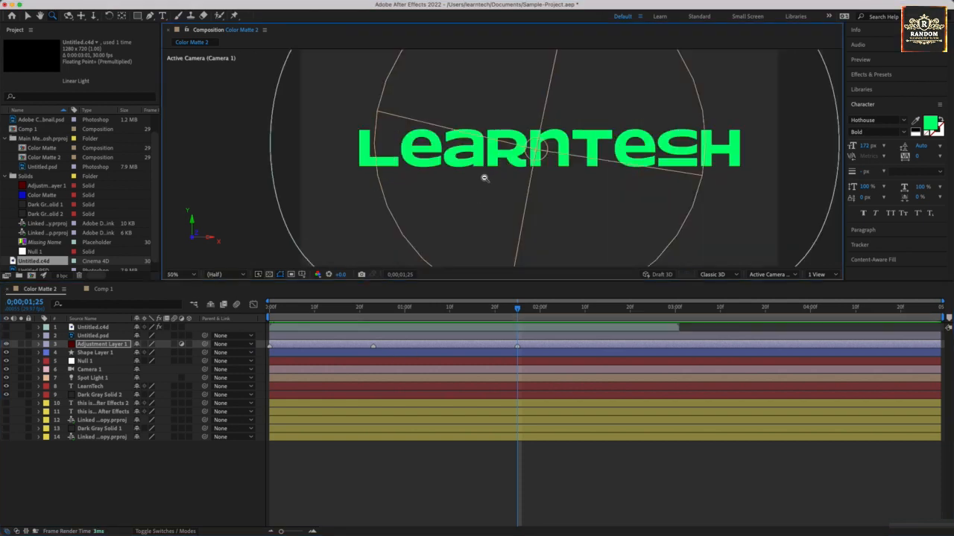
pyautogui.keyDown('alt'); pyautogui.click(484, 178); pyautogui.keyUp('alt')
pyautogui.keyDown('alt'); pyautogui.click(484, 177); pyautogui.keyUp('alt')
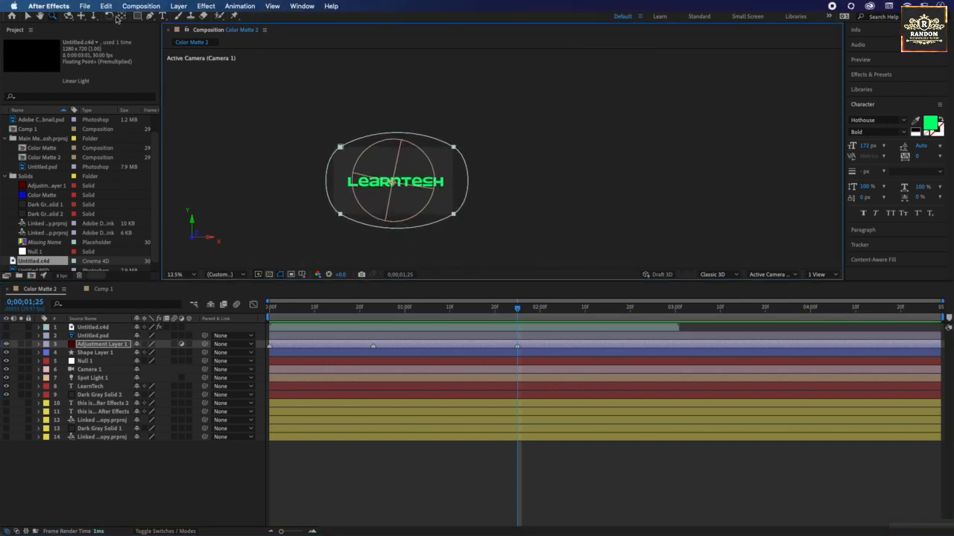
# Step: Apply the Inner Glow layer style to Adjustment Layer 1 and collapse the layer's properties
pyautogui.click(178, 6)
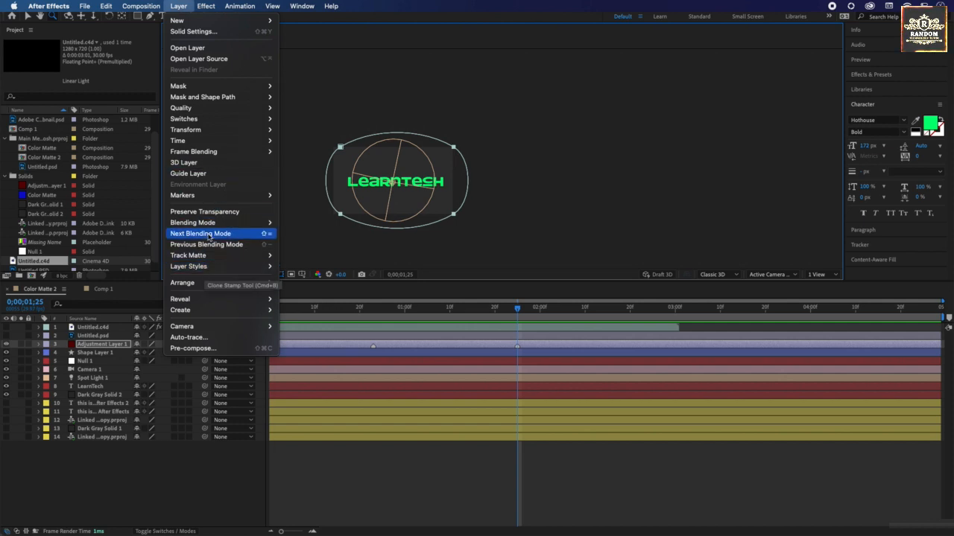
pyautogui.moveTo(202, 258)
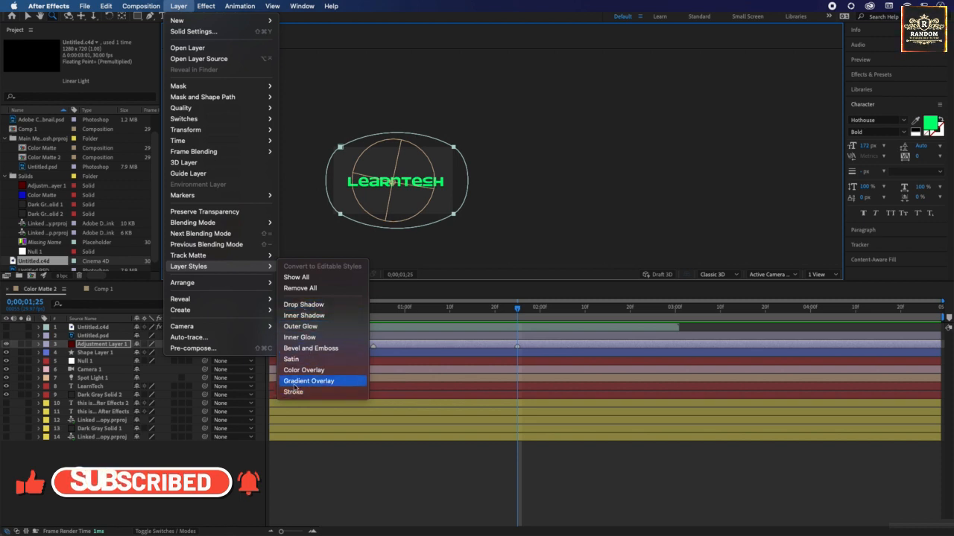
pyautogui.click(309, 337)
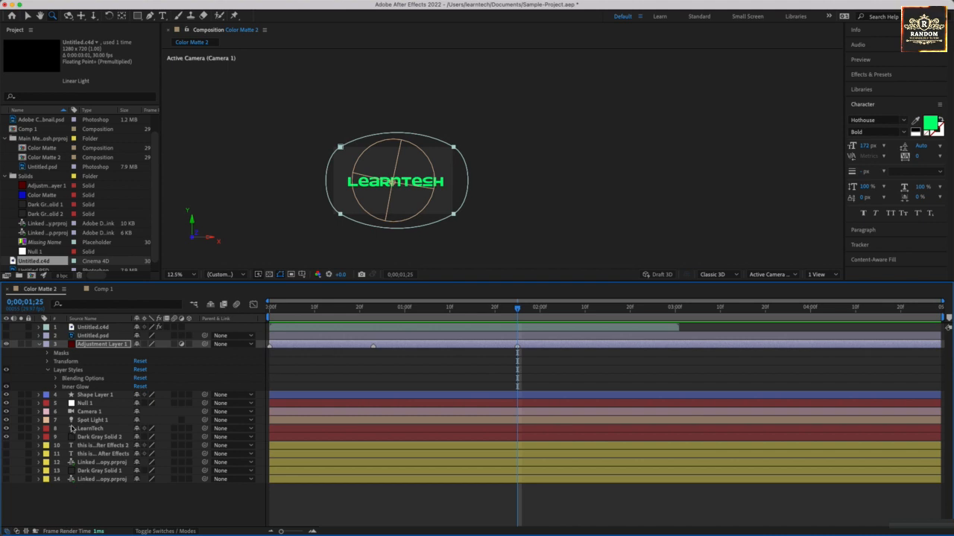
pyautogui.click(39, 345)
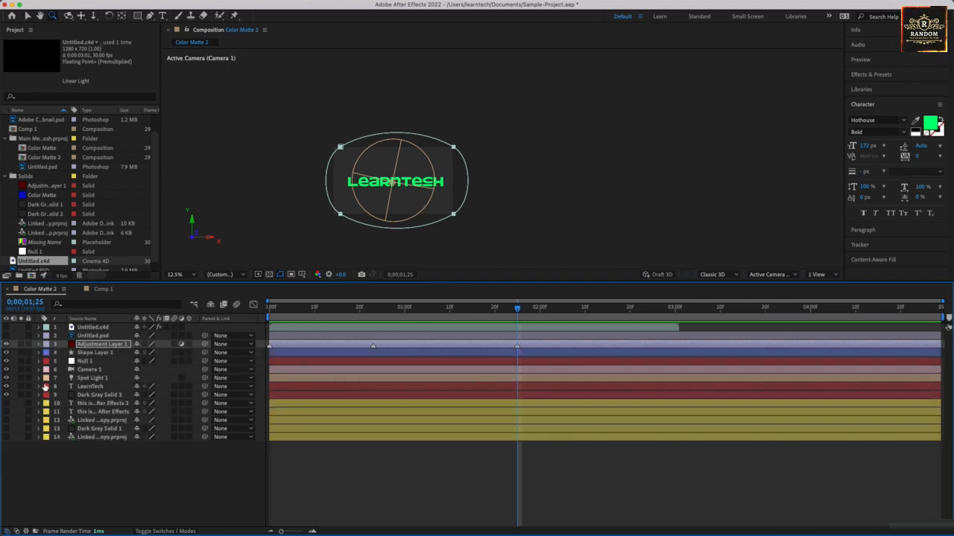
# Step: Apply the Inner Glow layer style to the LearnTech text layer
pyautogui.click(89, 387)
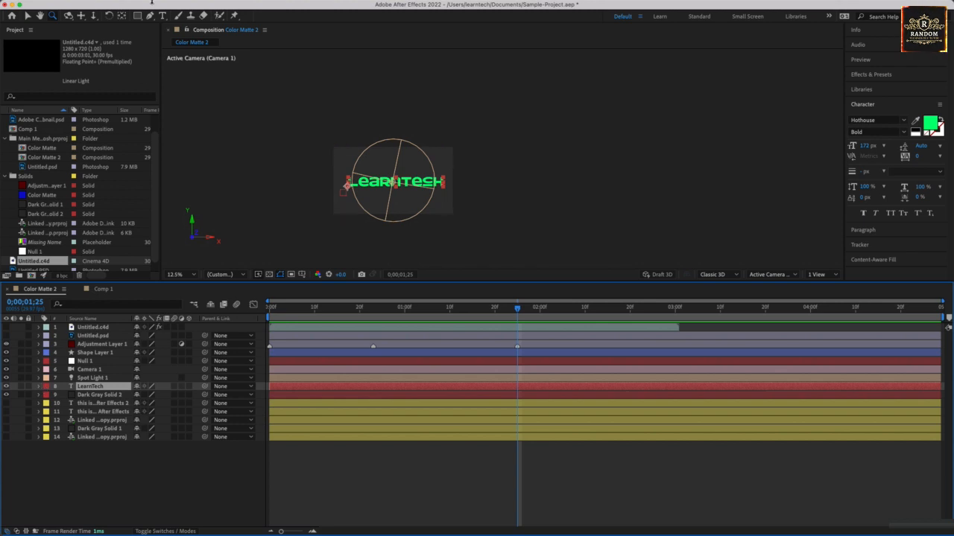
pyautogui.click(183, 8)
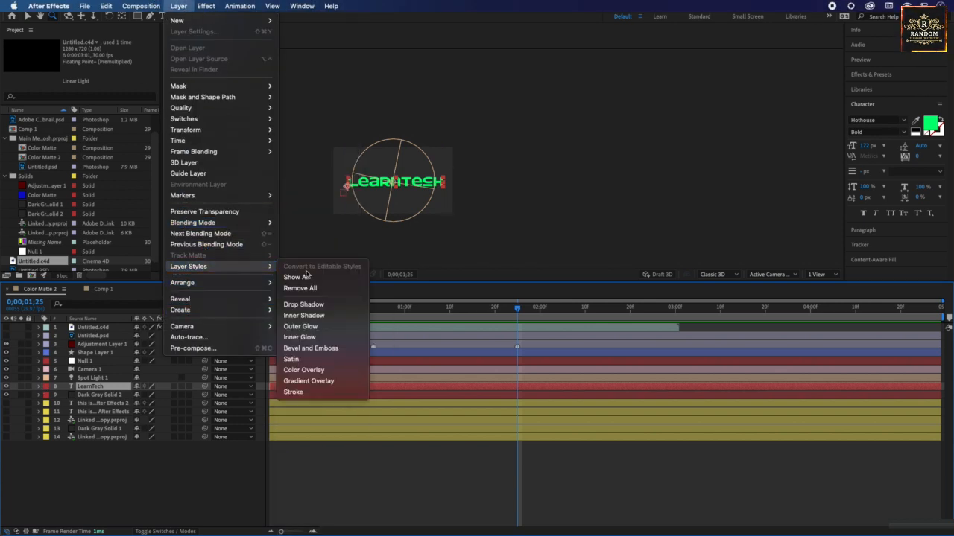
pyautogui.click(299, 338)
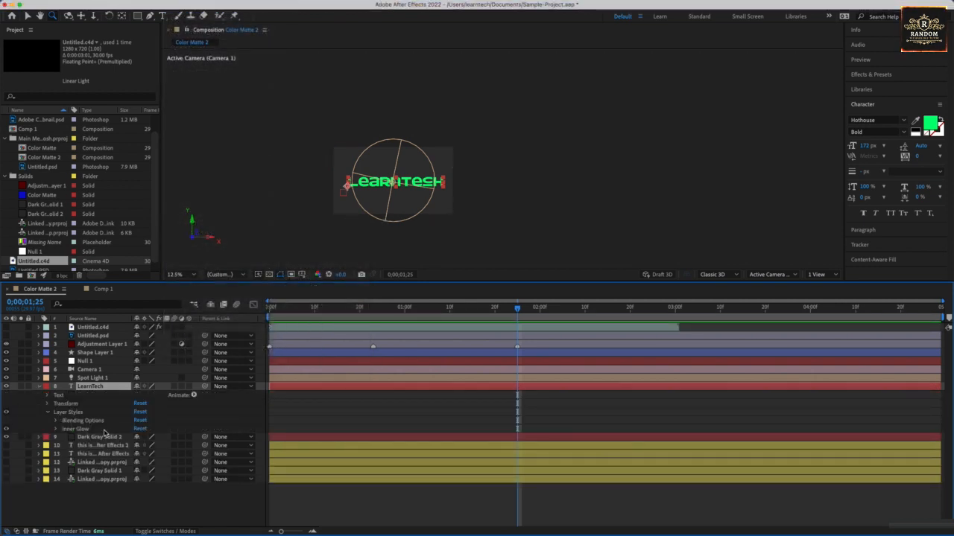
# Step: Set the LearnTech layer's Inner Glow color to white, FFFFFF
pyautogui.click(57, 430)
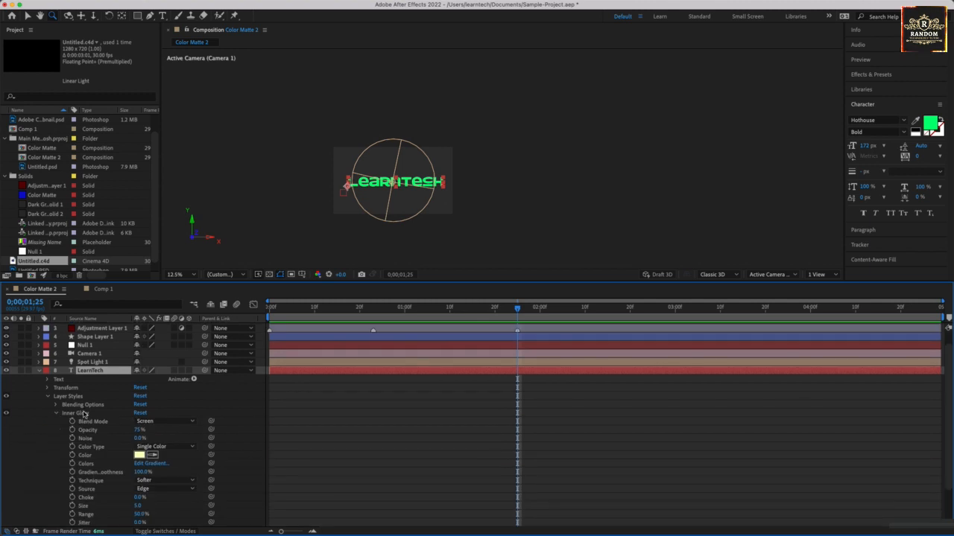
pyautogui.click(139, 455)
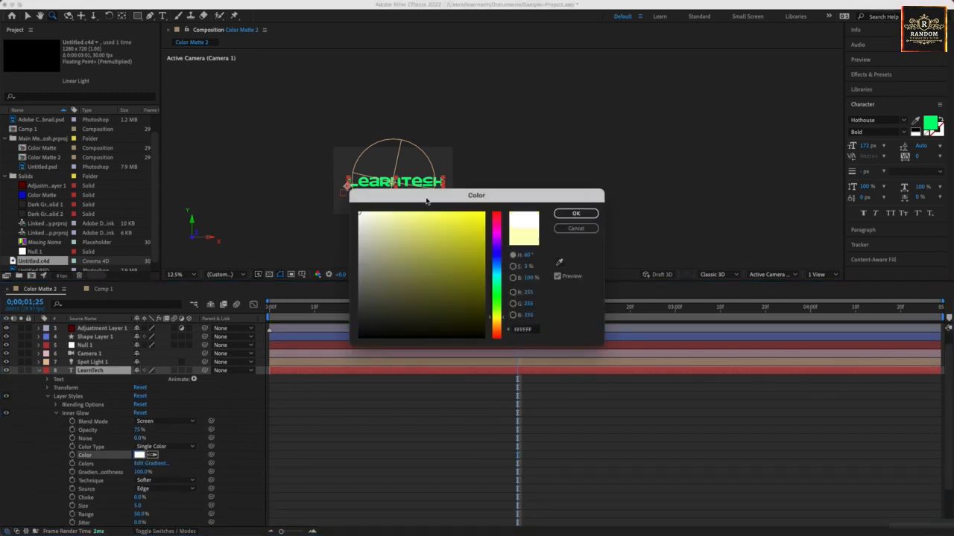
pyautogui.click(576, 213)
# Step: Increase the LearnTech layer's Inner Glow size to 86, checking the effect on the letters up close
pyautogui.click(448, 176)
pyautogui.press('space')
pyautogui.moveTo(520, 155); pyautogui.dragTo(328, 237)
pyautogui.doubleClick(325, 160)
pyautogui.press('space')
pyautogui.moveTo(555, 216); pyautogui.dragTo(313, 135)
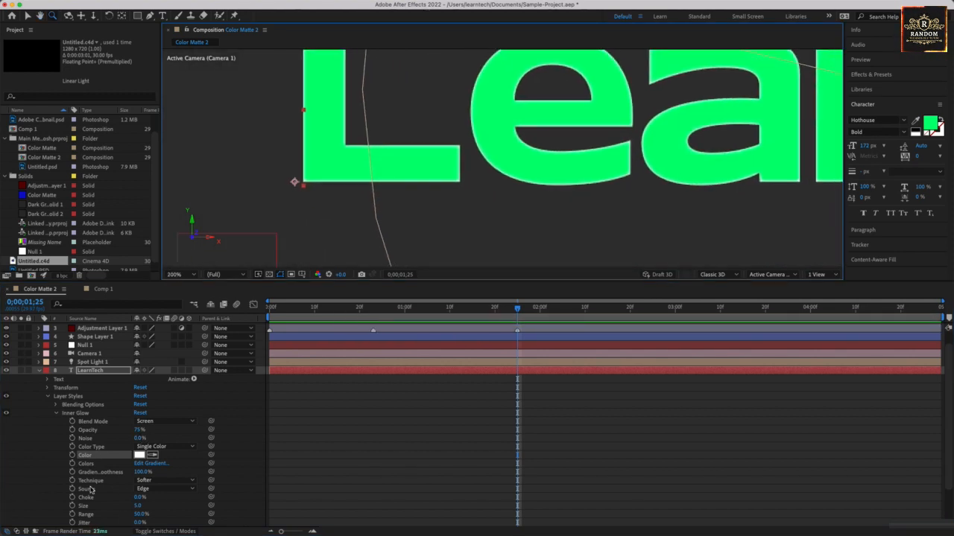
pyautogui.scroll(-3, 92, 484)
pyautogui.scroll(1, 88, 437)
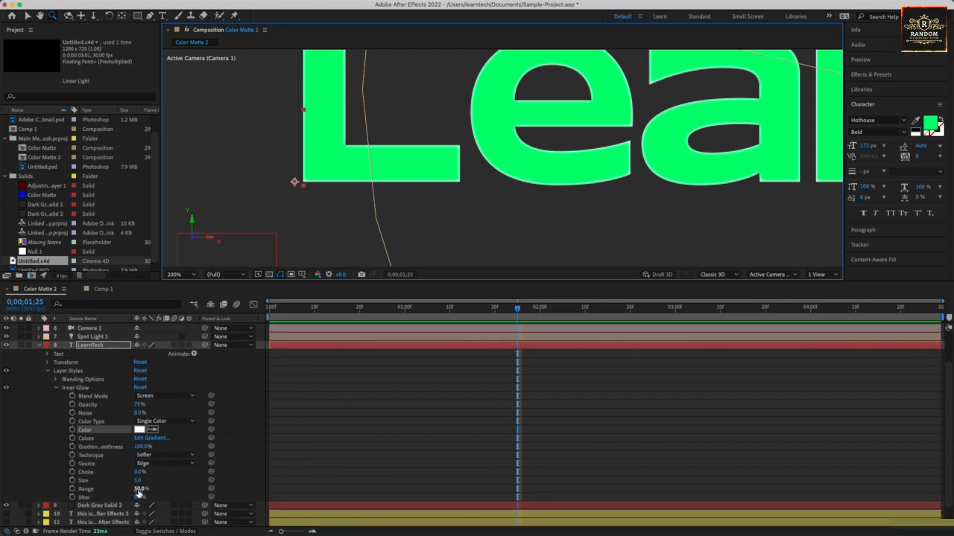
pyautogui.moveTo(137, 481); pyautogui.dragTo(171, 480)
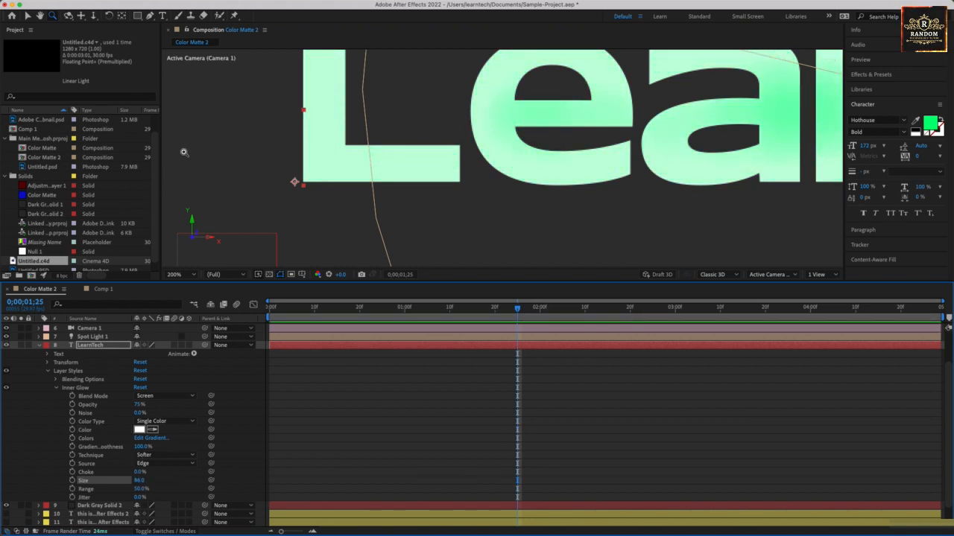
pyautogui.scroll(-6, 453, 151)
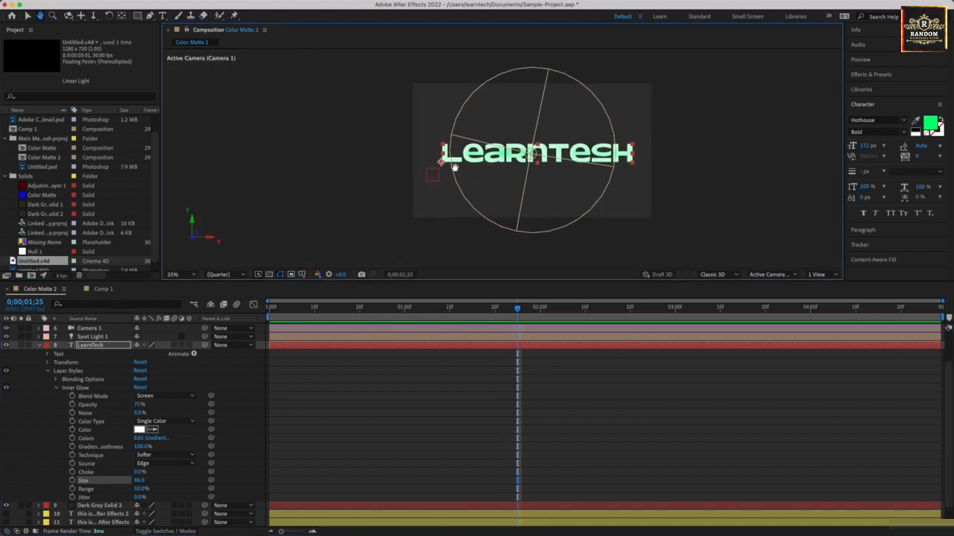
pyautogui.click(179, 6)
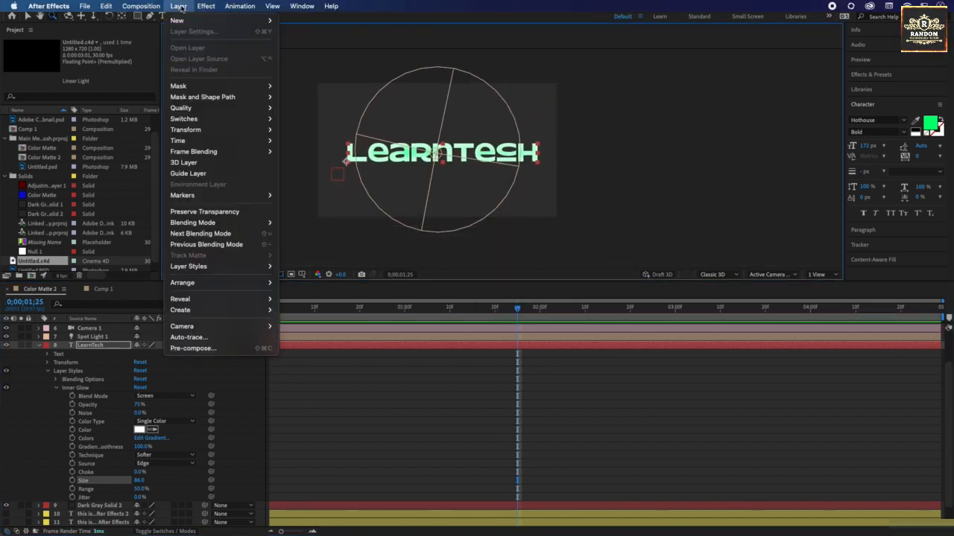
pyautogui.moveTo(208, 284)
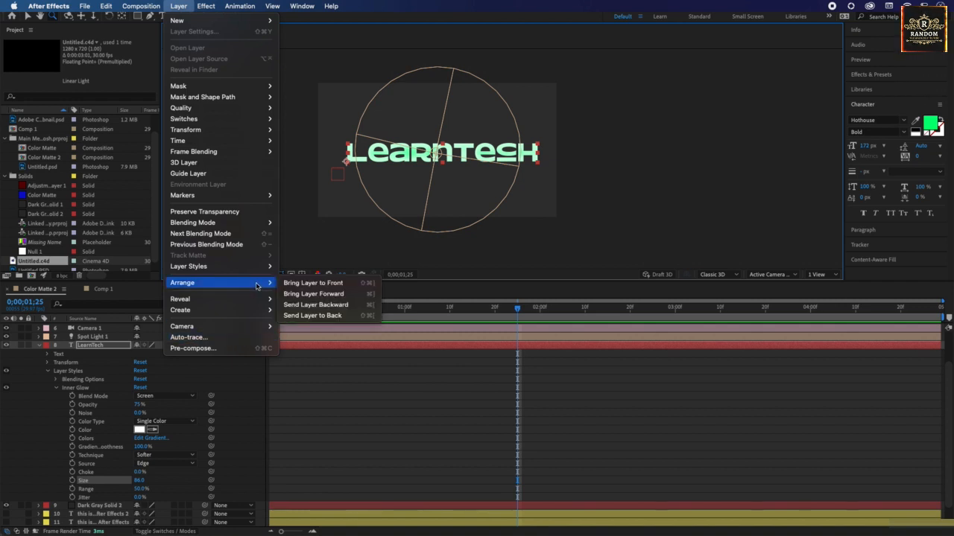
pyautogui.moveTo(246, 299)
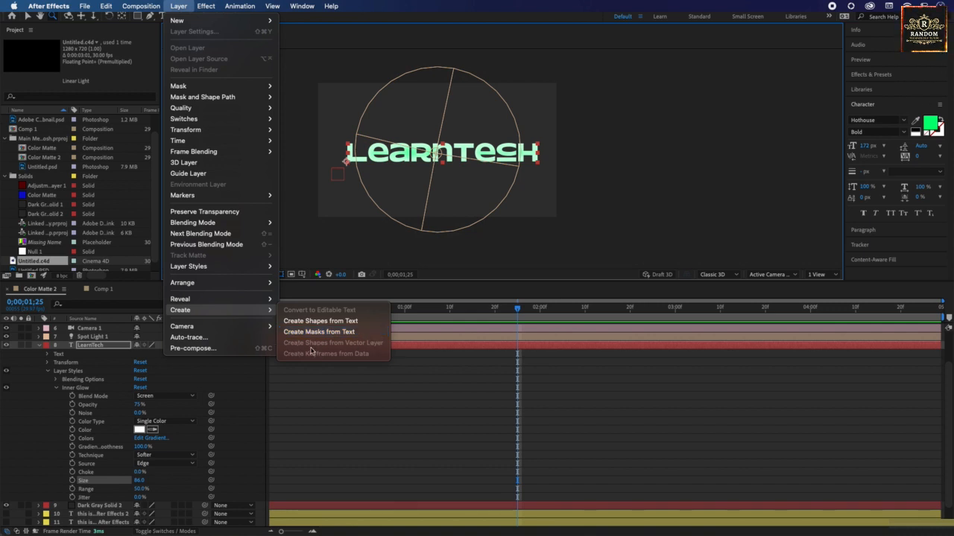
pyautogui.moveTo(218, 328)
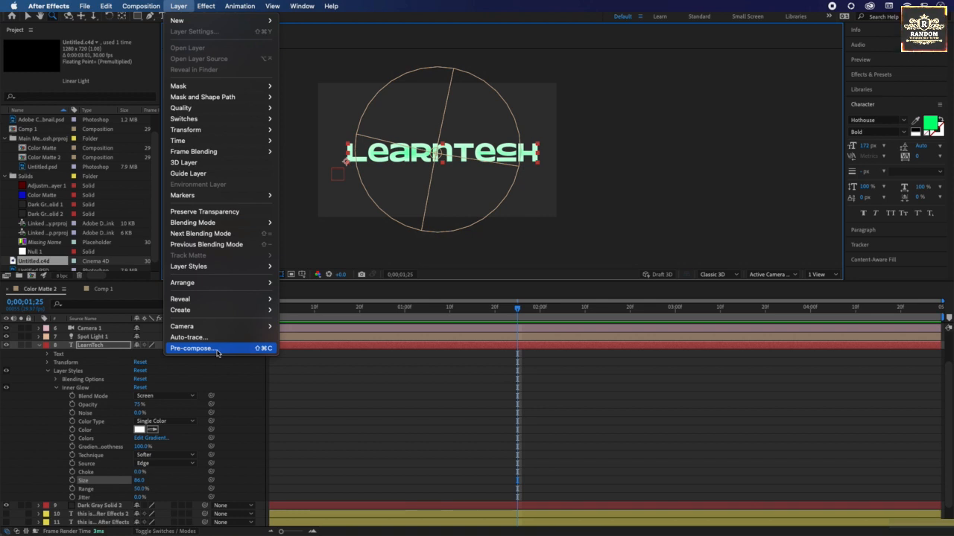
pyautogui.click(347, 399)
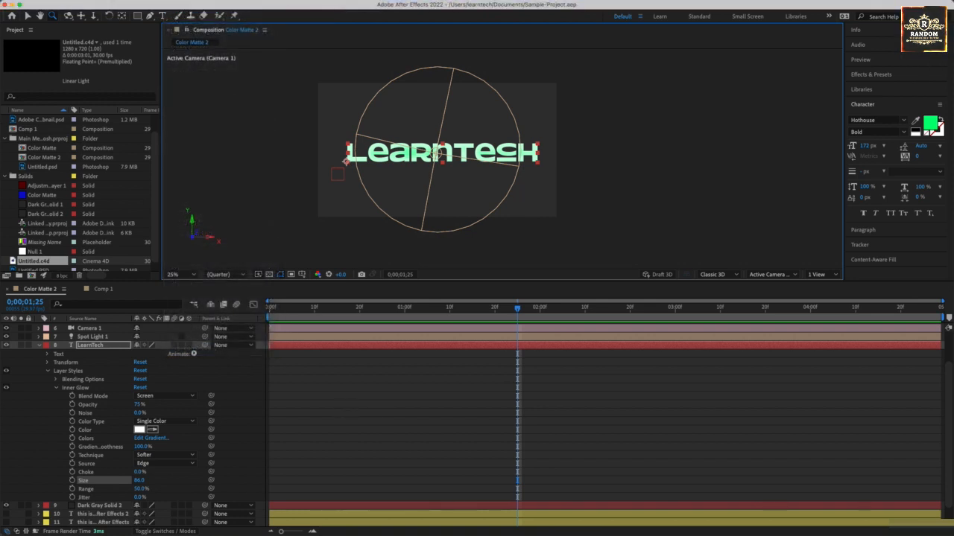